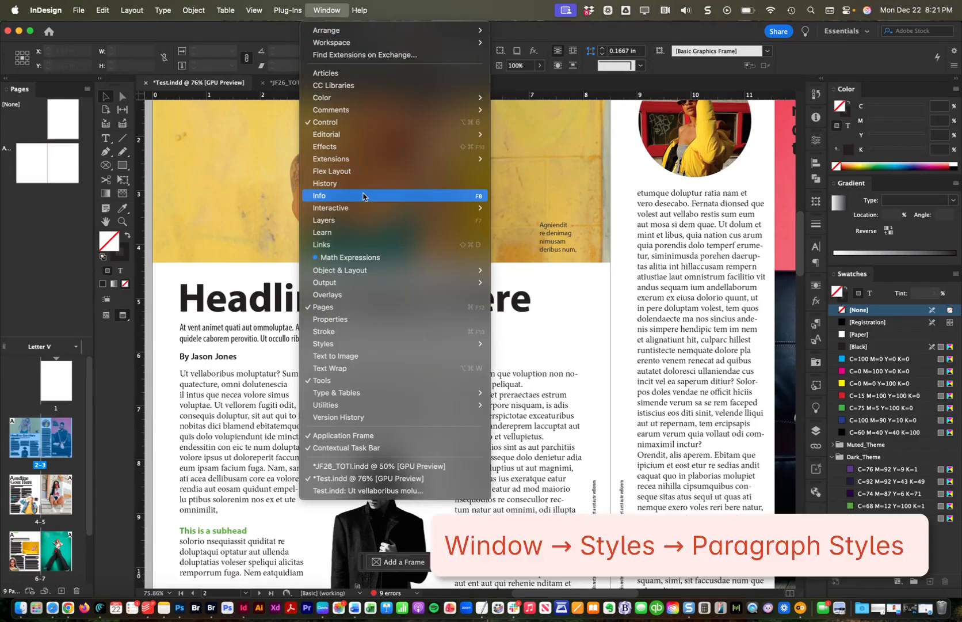
Show the Paragraph Styles panel and select the text frame in the article's third column
mouse_move(391, 343)
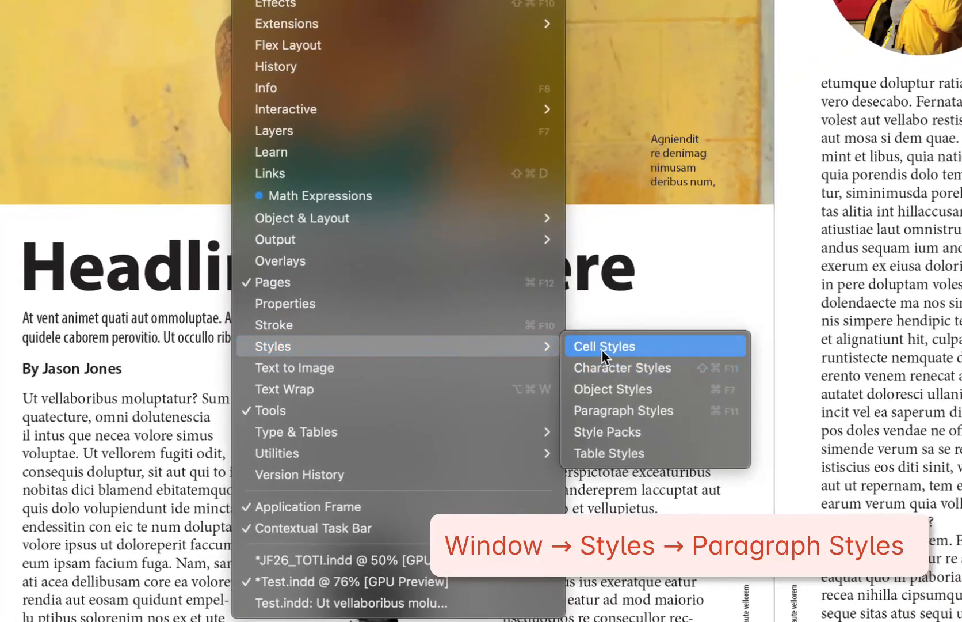
left_click(617, 410)
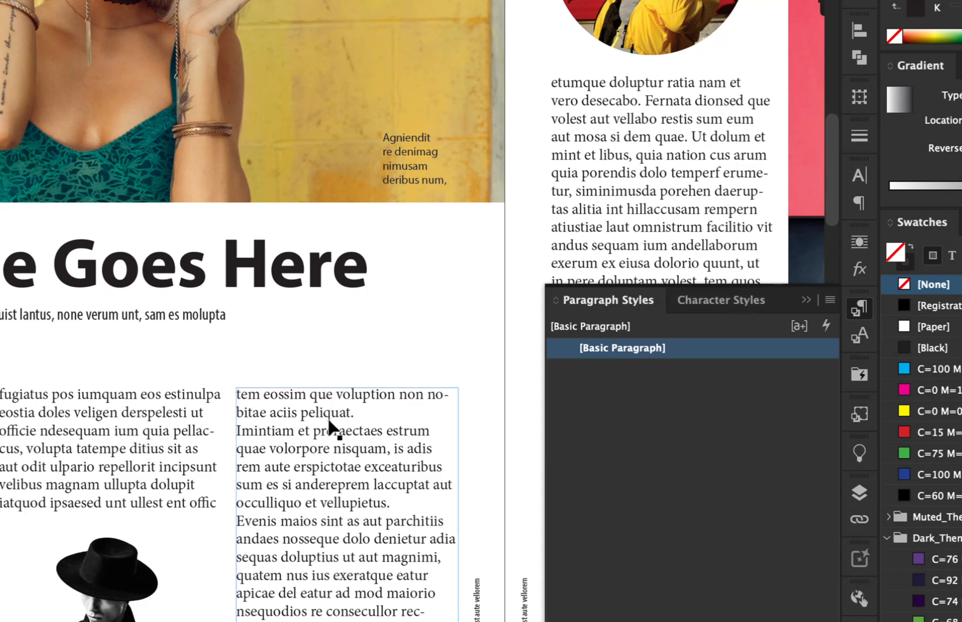
left_click(329, 516)
left_click(171, 8)
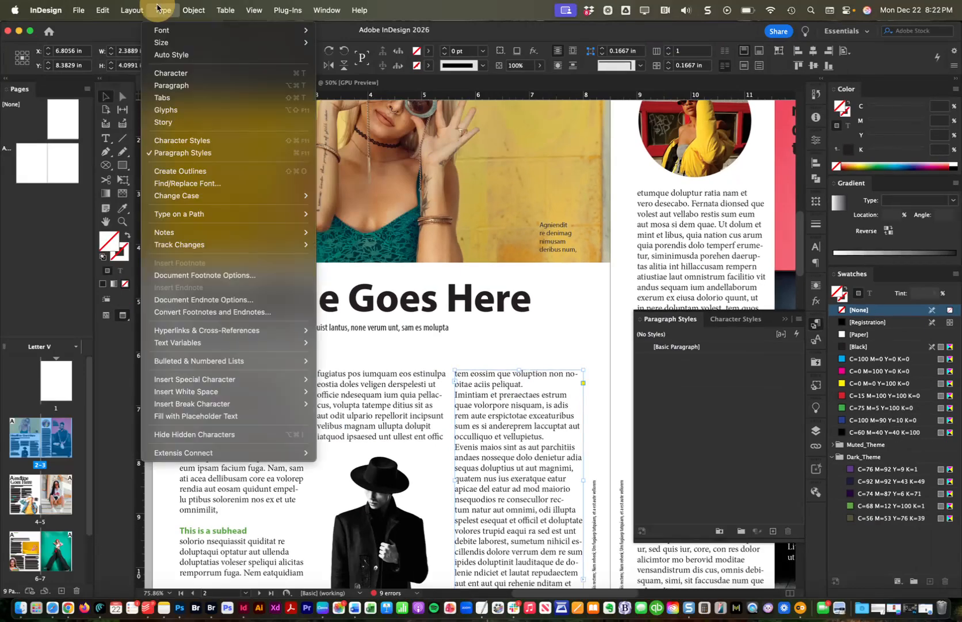
left_click(392, 339)
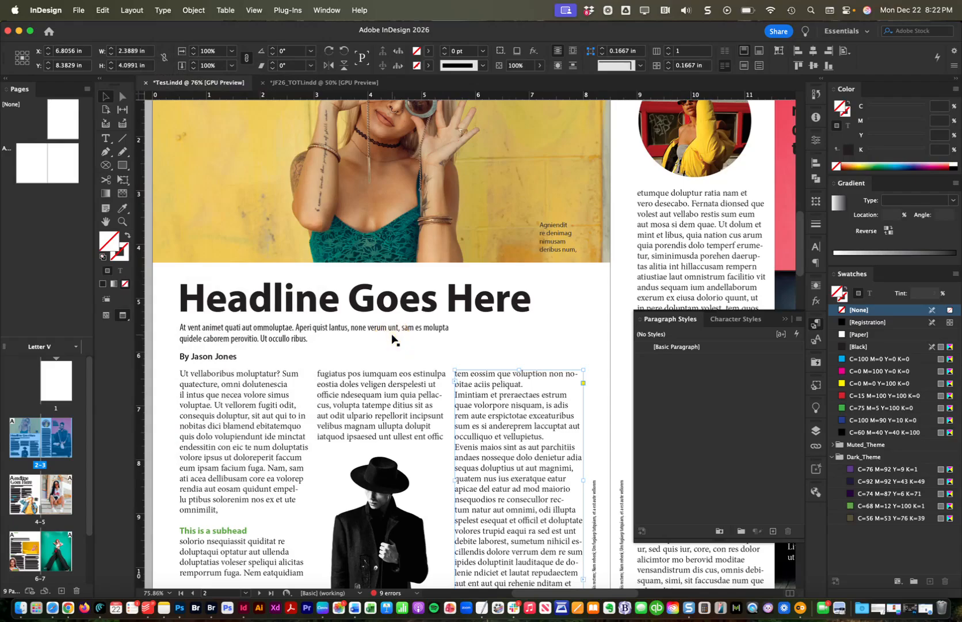
Turn on guides and hidden characters, examine the paragraph marks in the third column's body text, and return to the clean preview
key("w")
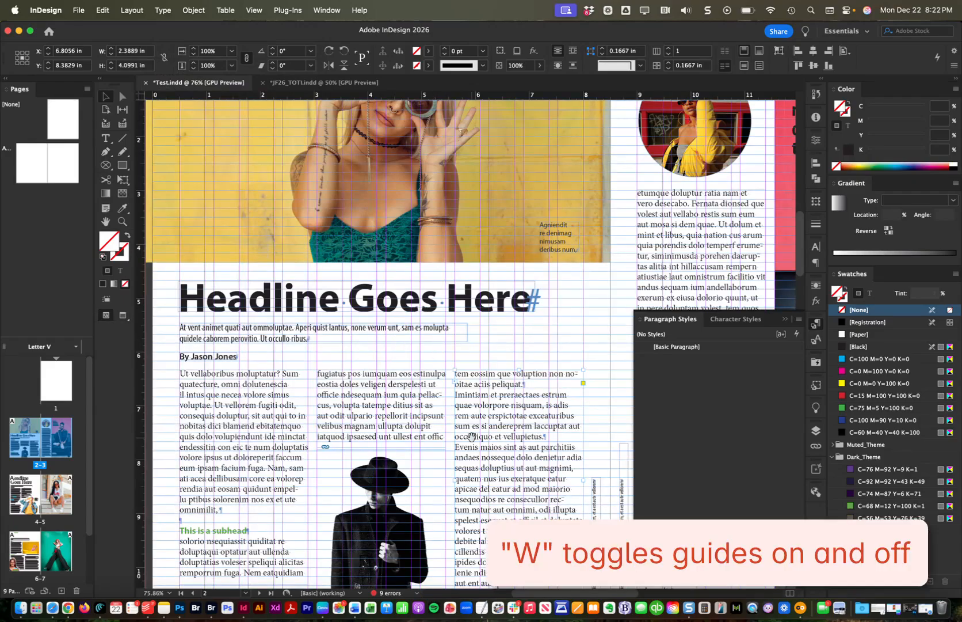
left_click_drag(472, 437, 450, 294)
left_click_drag(483, 261, 607, 280)
double_click(524, 256)
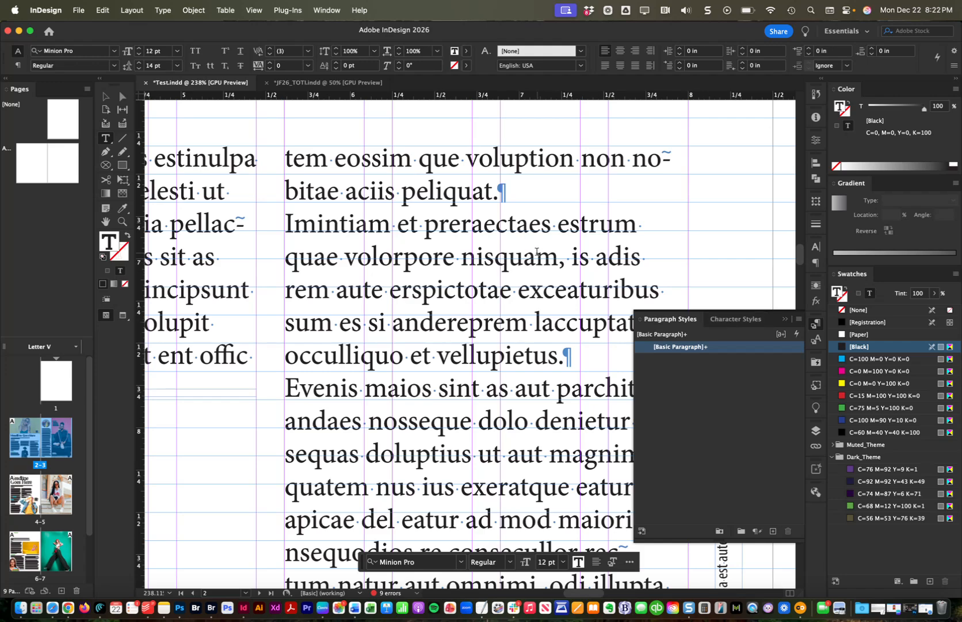
left_click(521, 258)
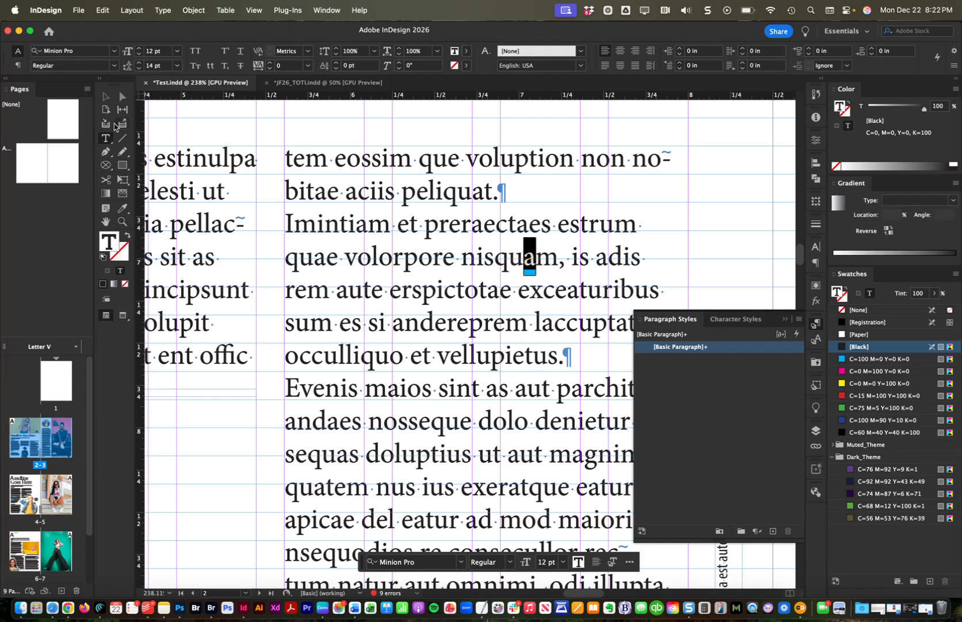
left_click(106, 98)
left_click_drag(397, 219, 596, 428)
key("w")
Start a new paragraph style named Headline based on the formatting of the page 2 headline text
left_click_drag(499, 311, 526, 220)
triple_click(517, 199)
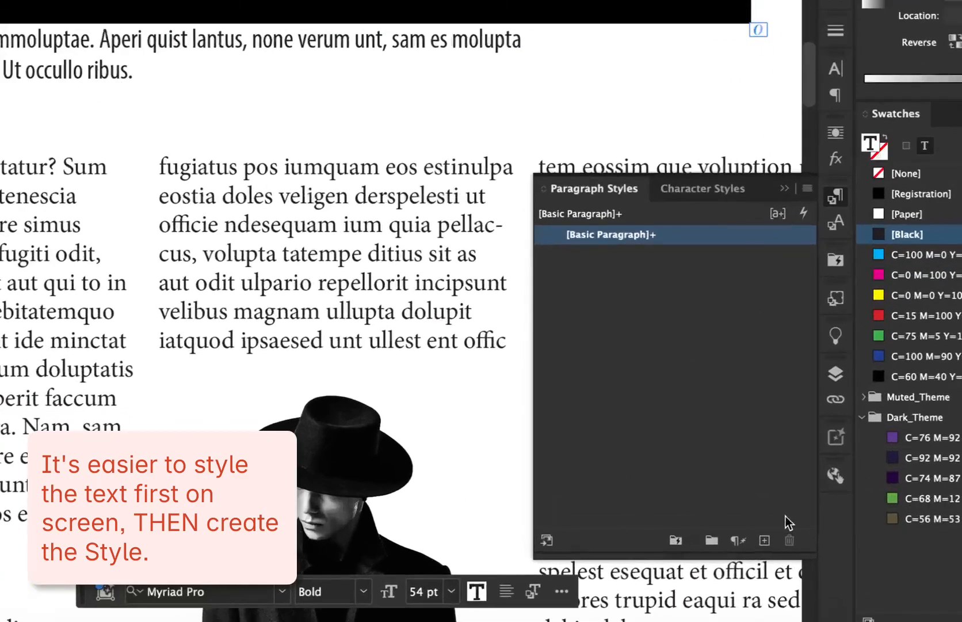
left_click(807, 188)
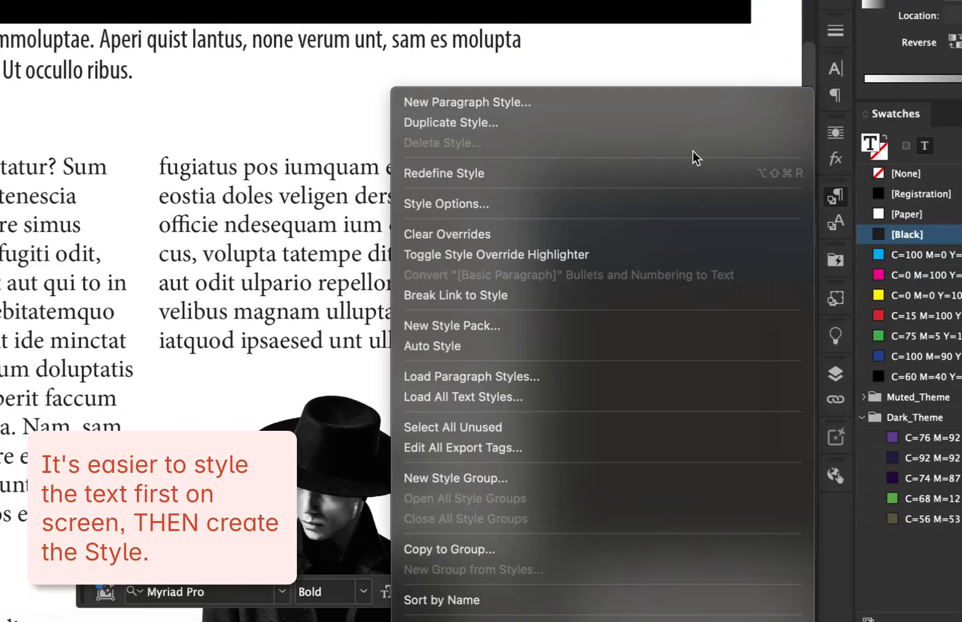
left_click(616, 105)
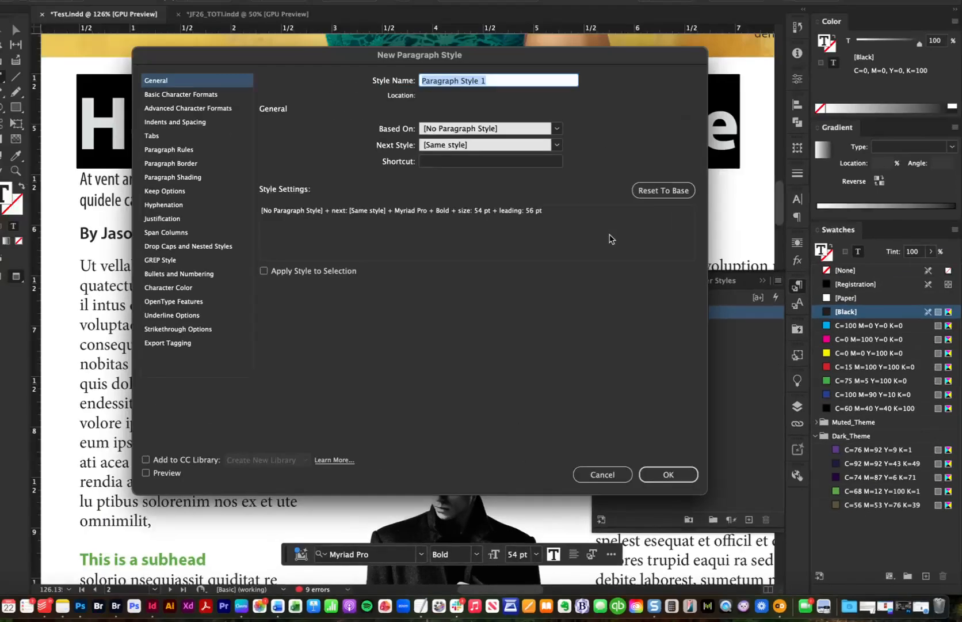
left_click_drag(378, 64, 401, 110)
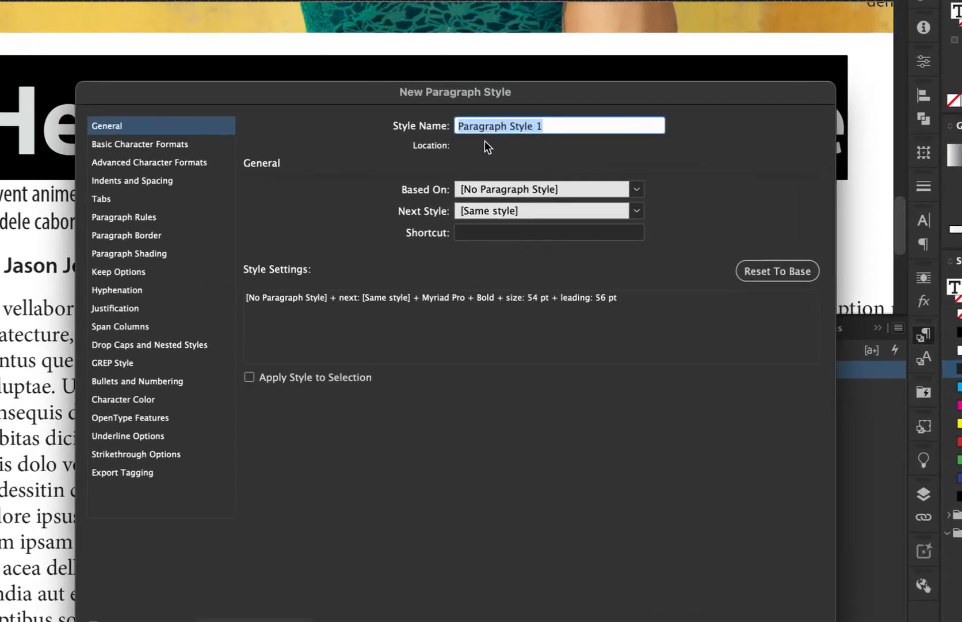
type("Headline")
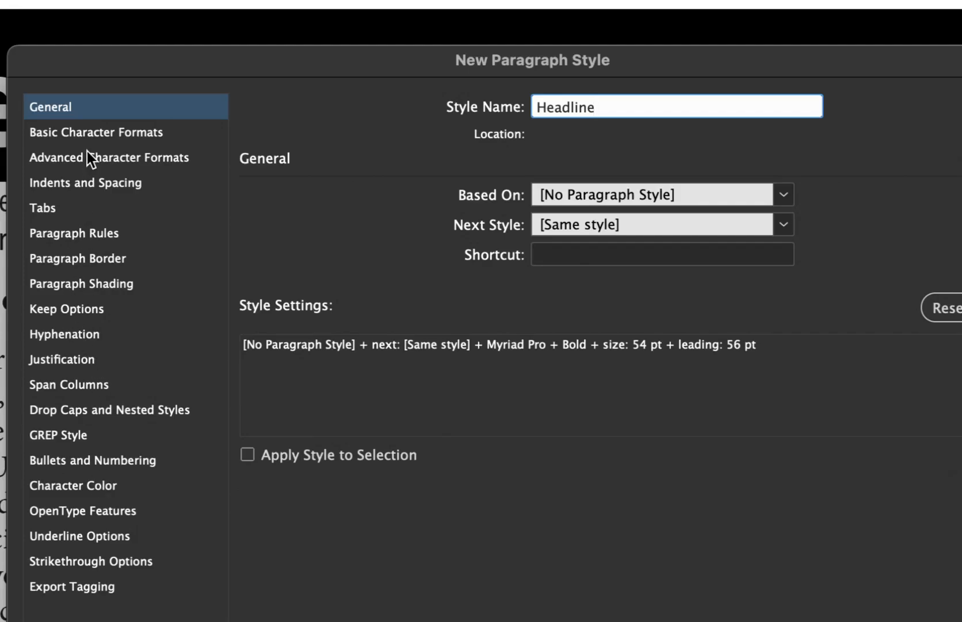
Review the Headline style's basic character formats and hyphenation settings, keep hyphenation enabled, and save the style
left_click(93, 128)
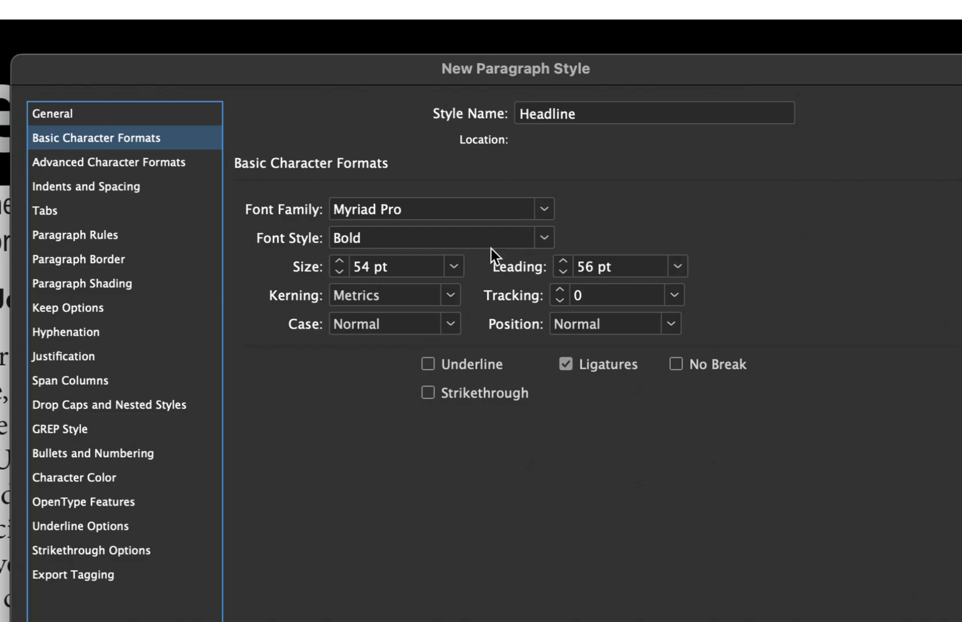
left_click(91, 334)
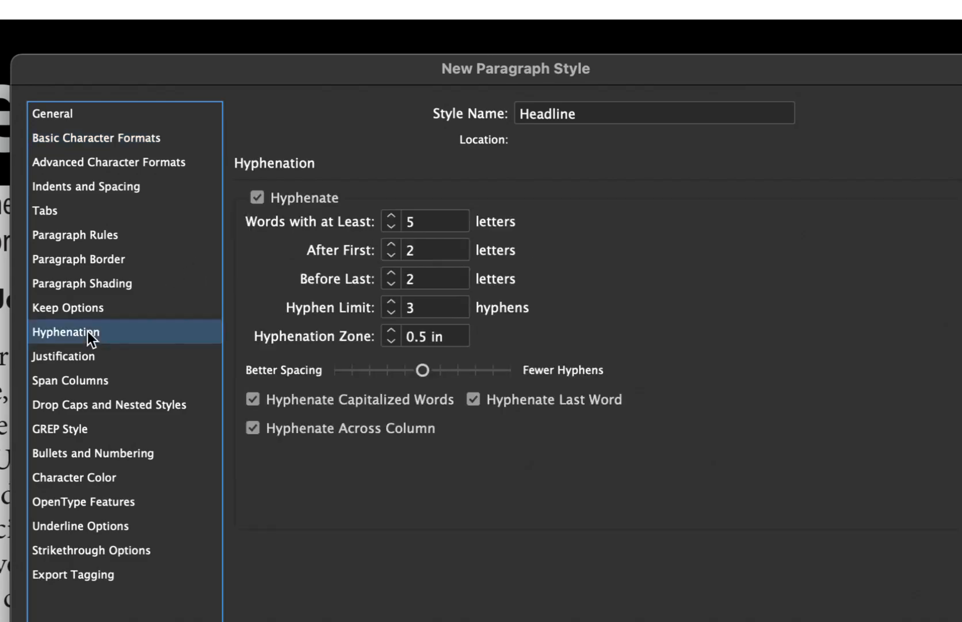
left_click(256, 198)
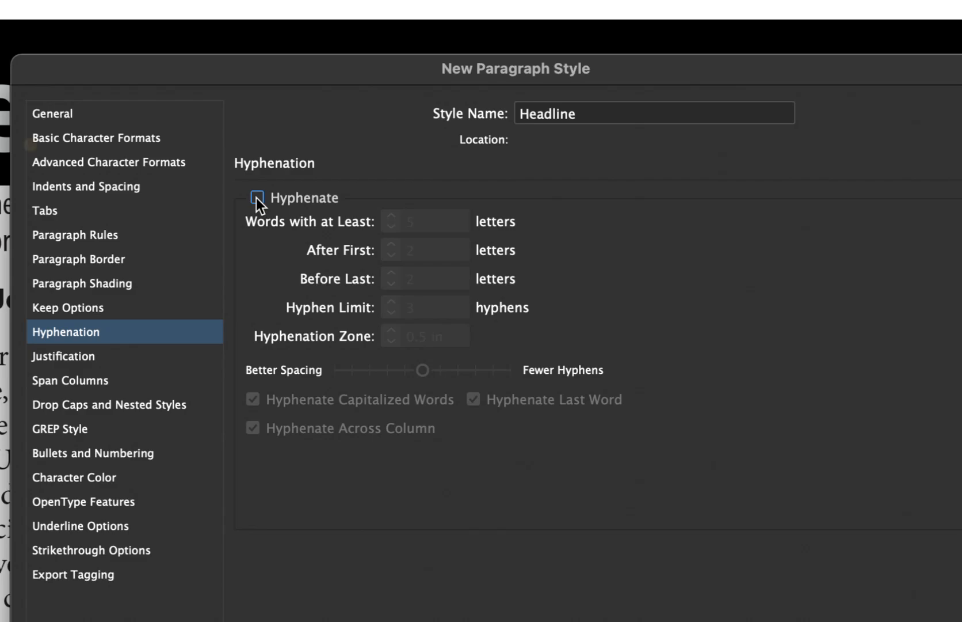
left_click(256, 198)
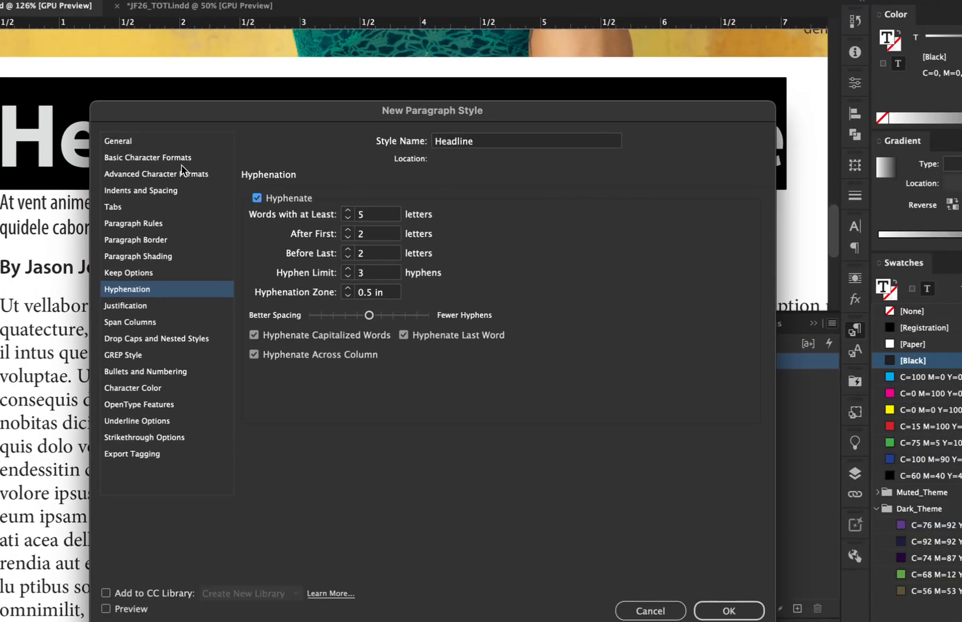
left_click(165, 157)
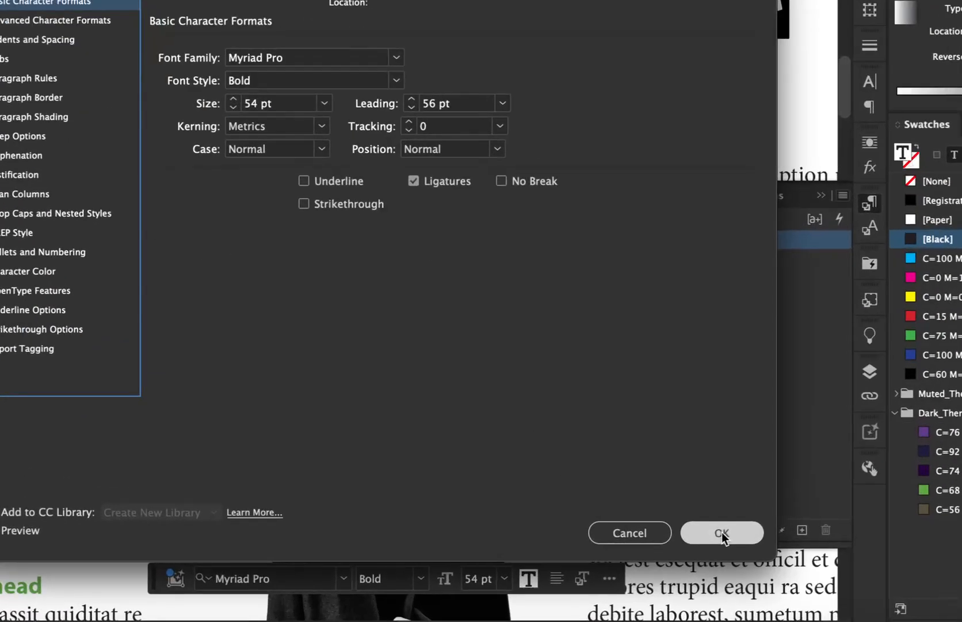
left_click(722, 532)
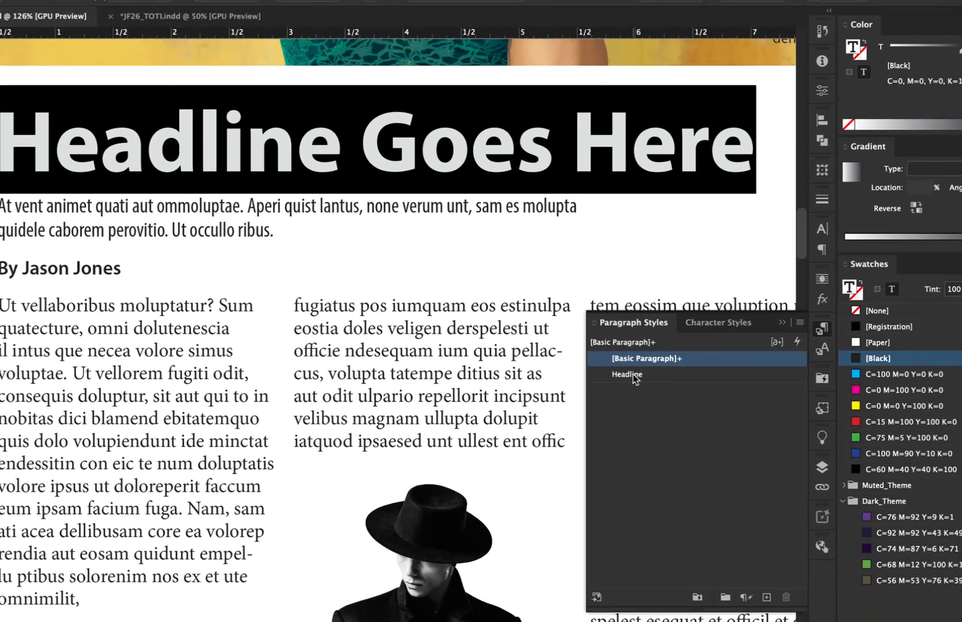
Apply the Headline paragraph style to the "Headline Goes Here" text on page 2
left_click(437, 152)
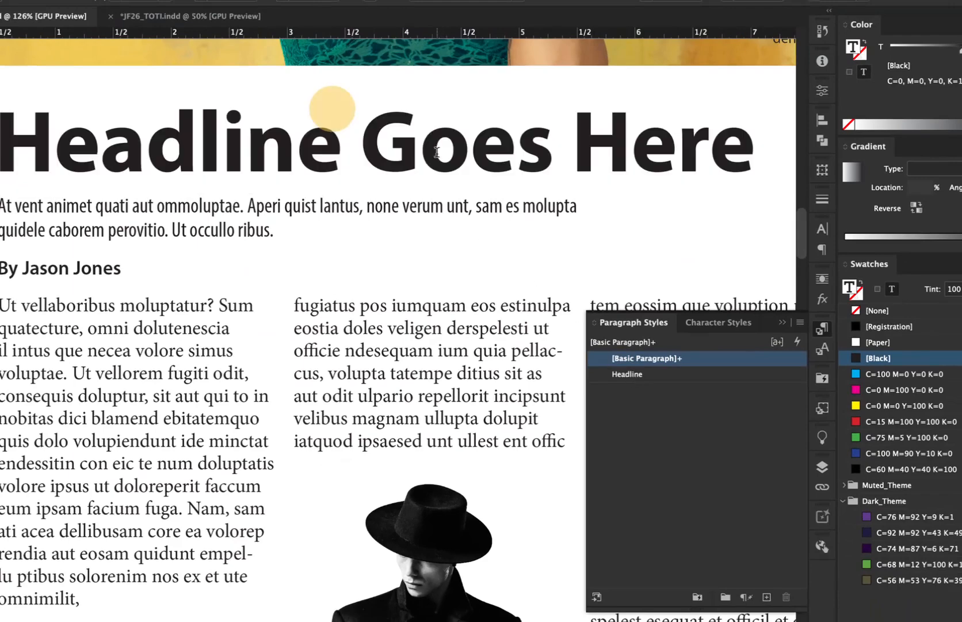
left_click(378, 140)
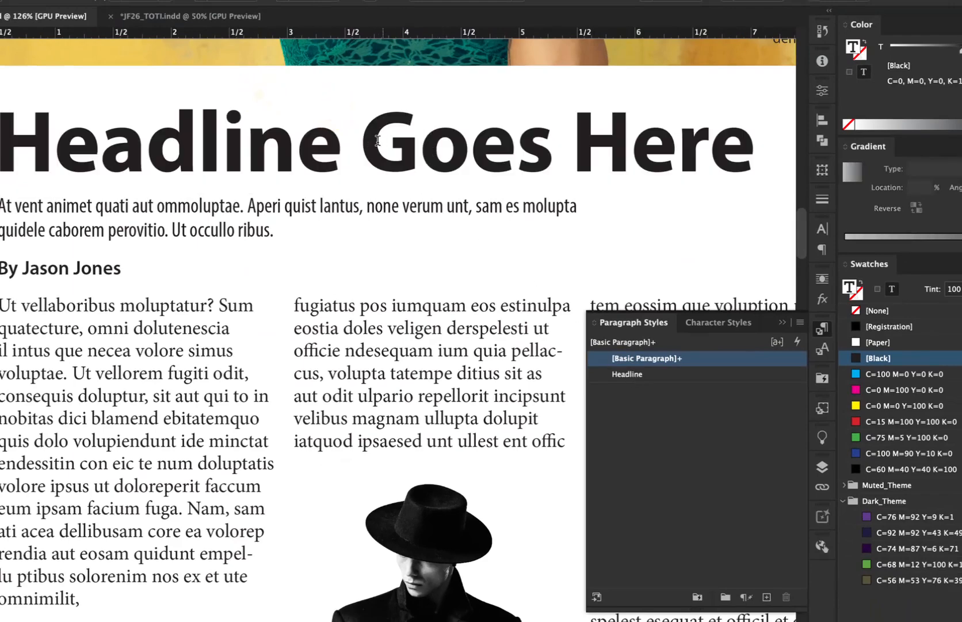
left_click(657, 376)
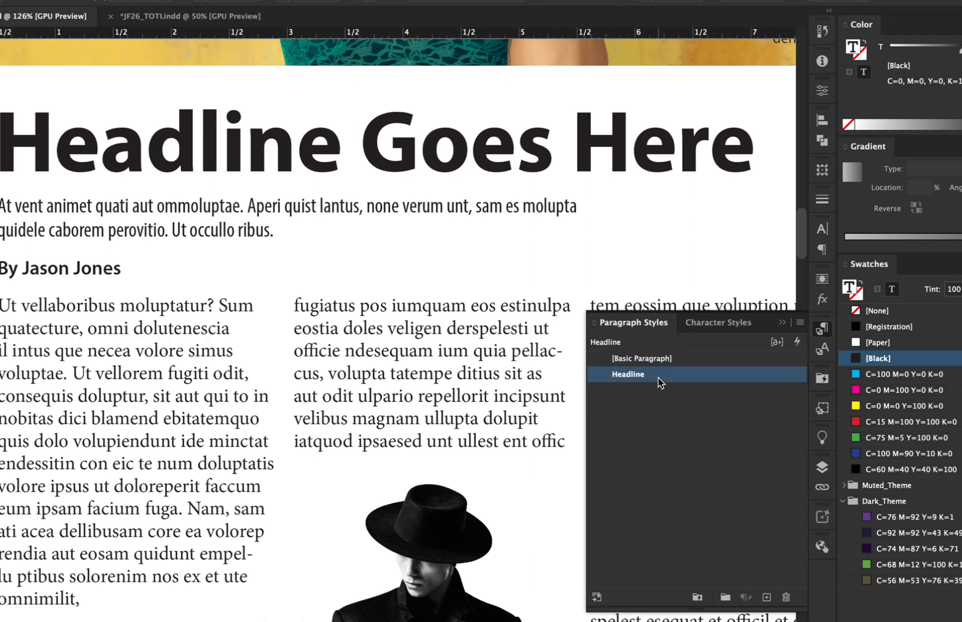
left_click(528, 163)
key("Escape")
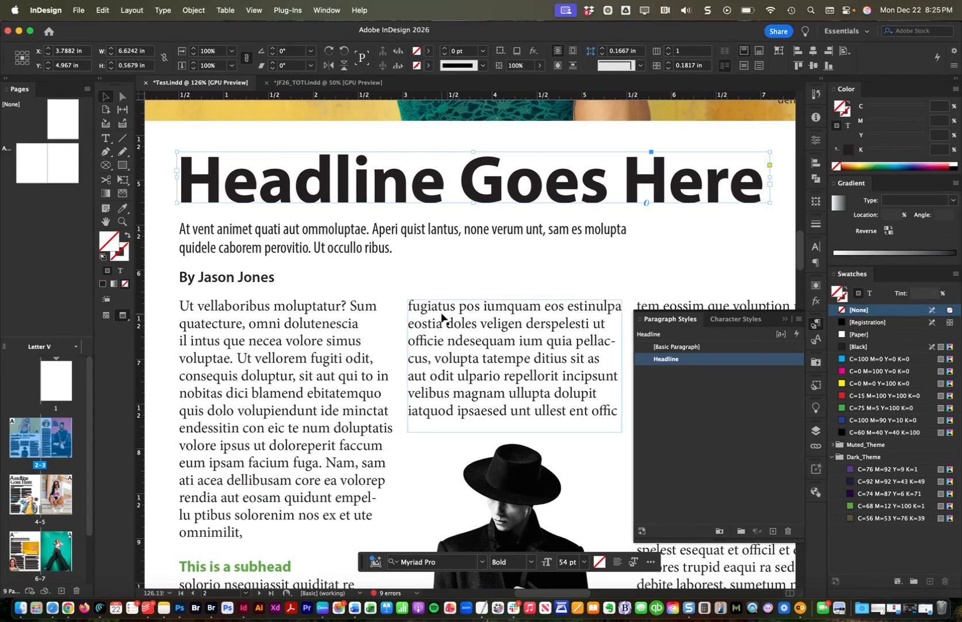
Apply the Headline paragraph style to the serif "Headline Goes Here" text frame on page 4
scroll(427, 309, "down", 10)
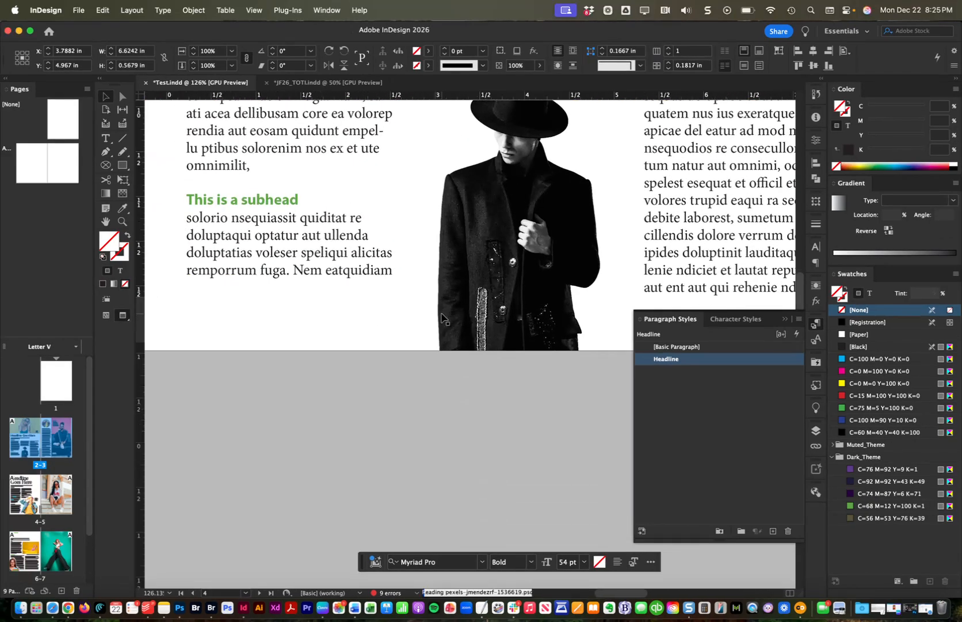
scroll(442, 318, "down", 6)
scroll(442, 319, "down", 3)
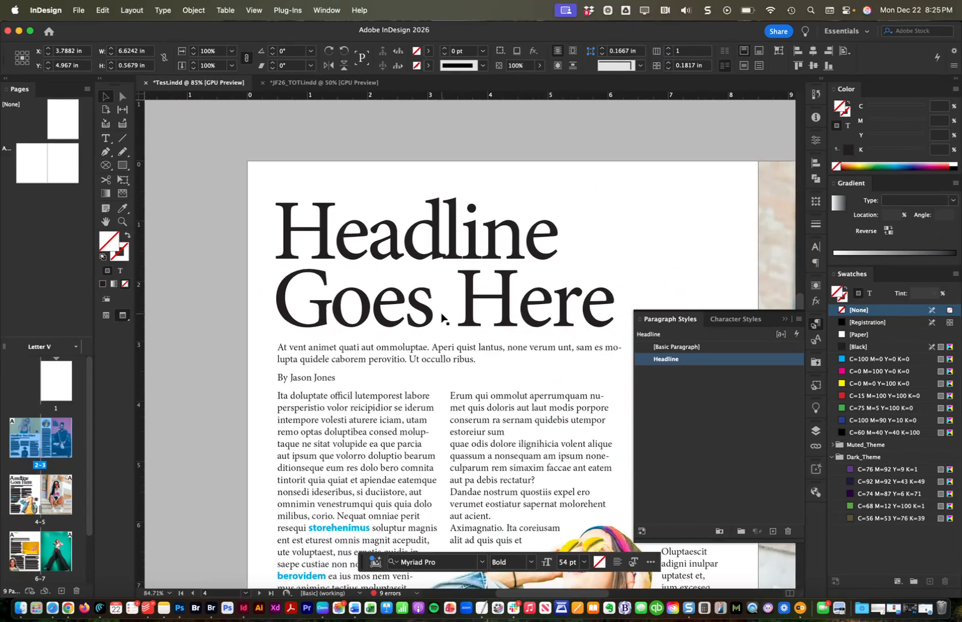
scroll(442, 318, "down", 2)
left_click(451, 244)
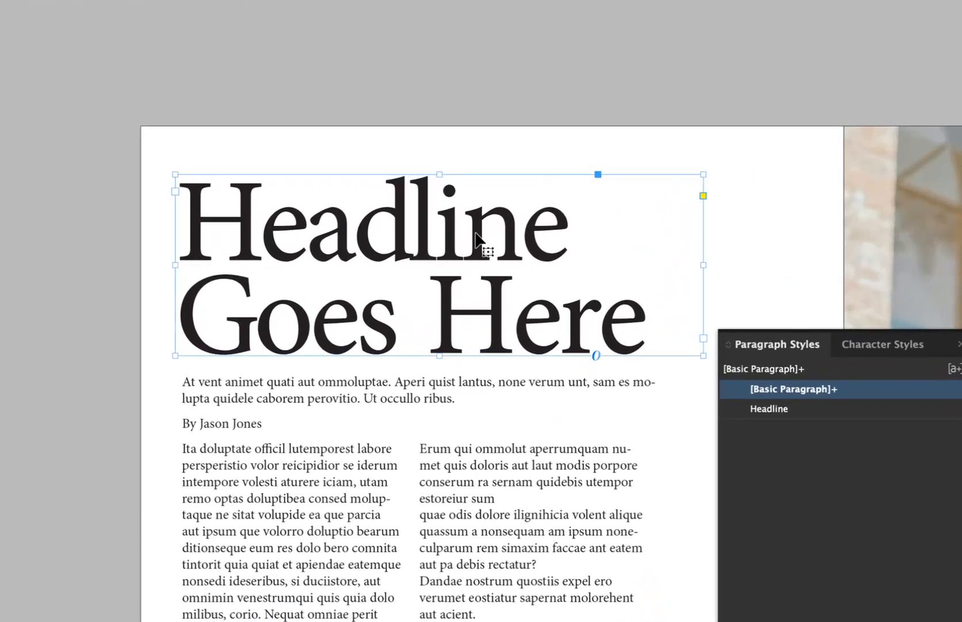
double_click(466, 236)
key("Escape")
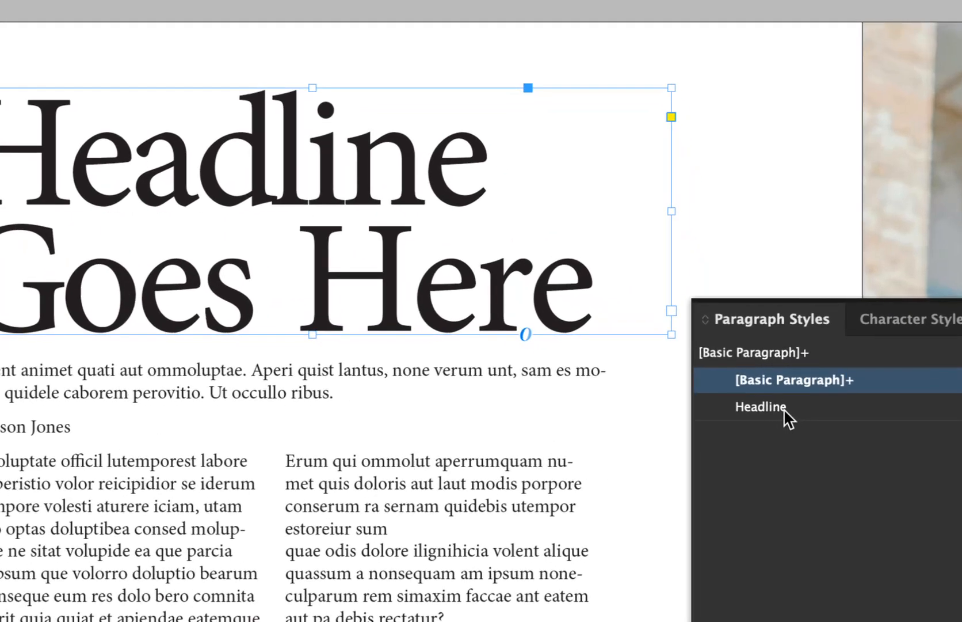
left_click(784, 409)
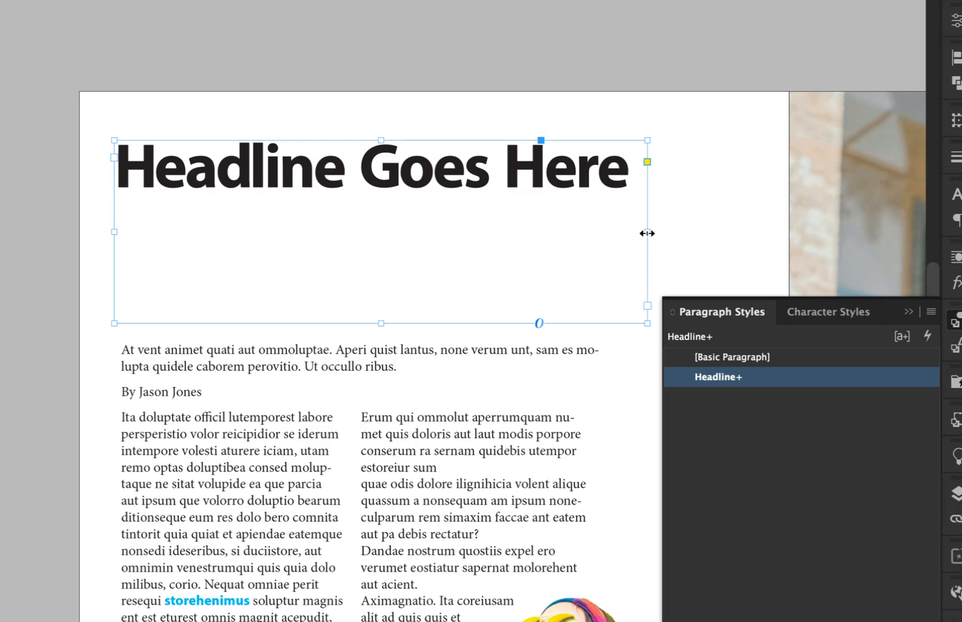
Narrow the page 4 headline frame to wrap the text onto two lines, and scale frame and text up to about 77.76 pt
left_click_drag(647, 234, 479, 235)
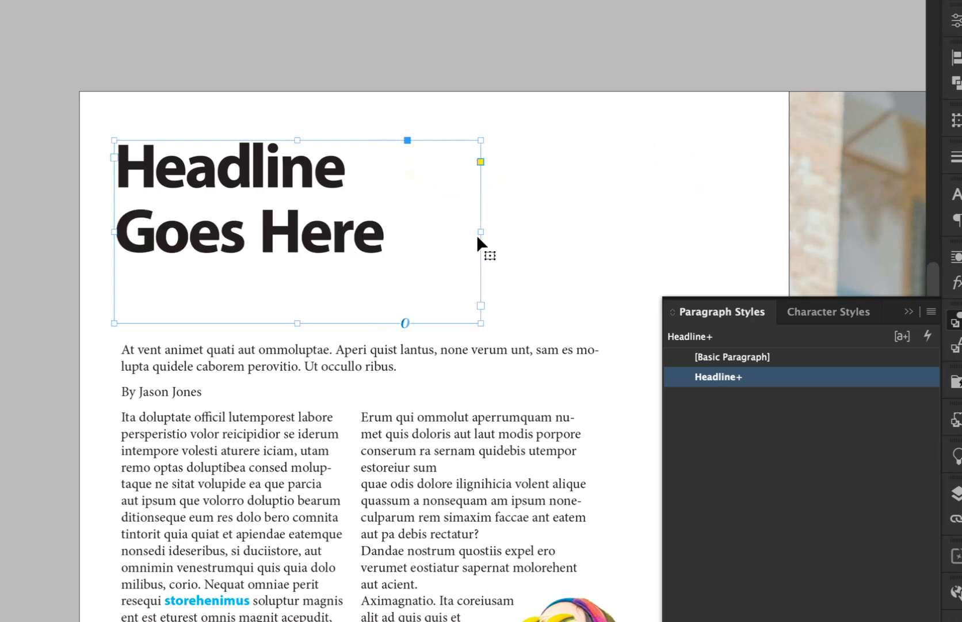
left_click_drag(481, 323, 642, 403)
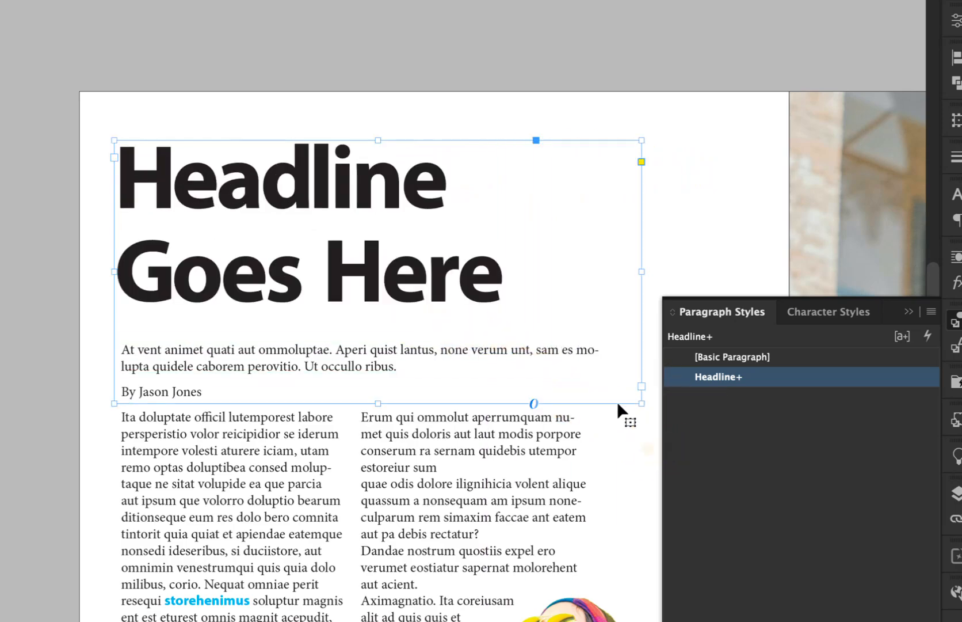
double_click(379, 403)
Tighten the leading of the whole page 4 headline and fit its frame height to the two lines of text
triple_click(344, 262)
key("super+a")
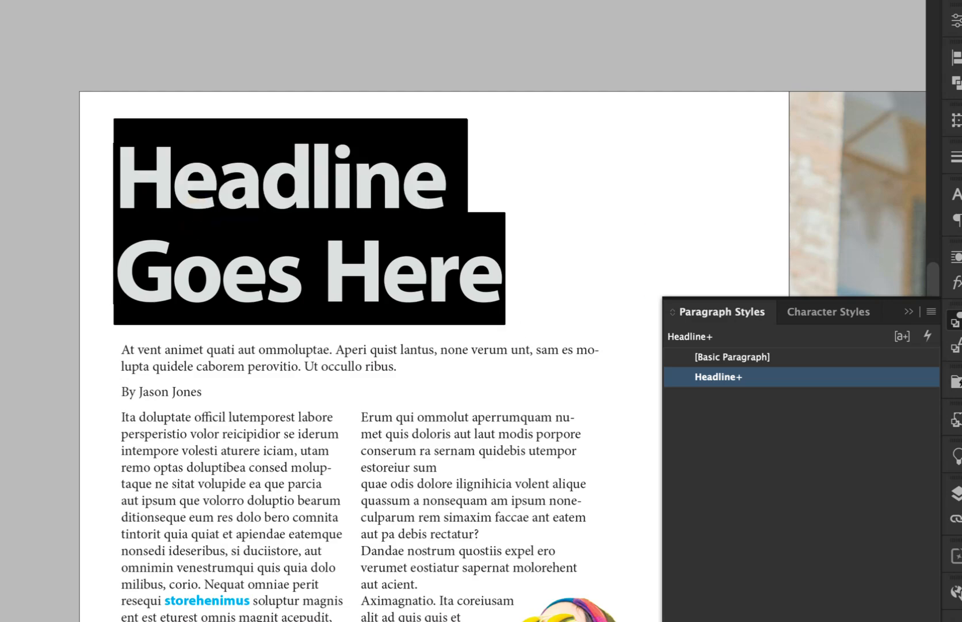
key("alt+Up")
key("alt+Up")
key("alt+Up")
key("alt+Up")
key("alt+Up")
key("Escape")
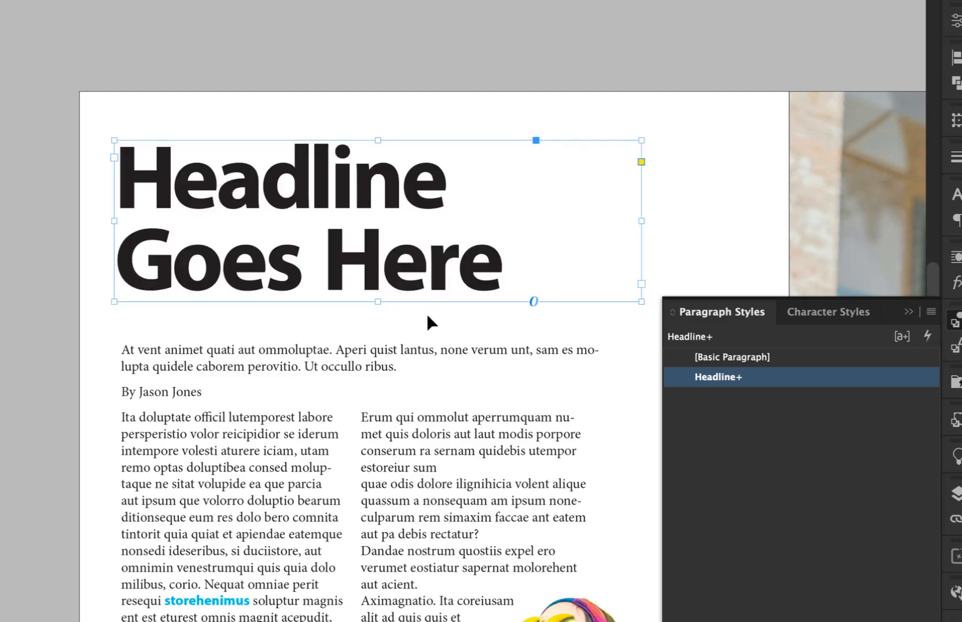
double_click(376, 299)
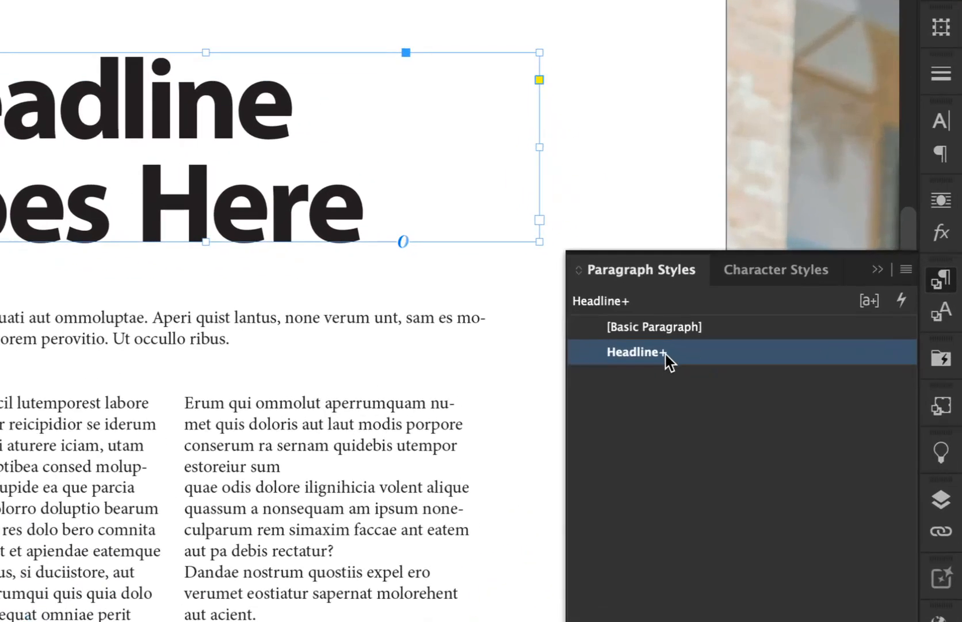
Try clearing the style overrides on the page 4 headline, and undo the clearing
mouse_move(666, 354)
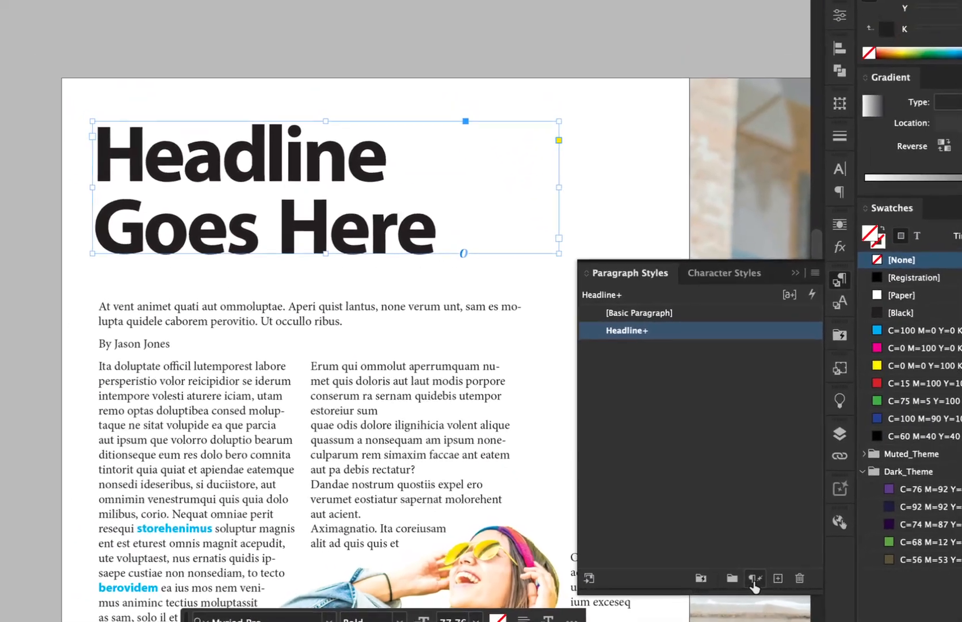
left_click(755, 582)
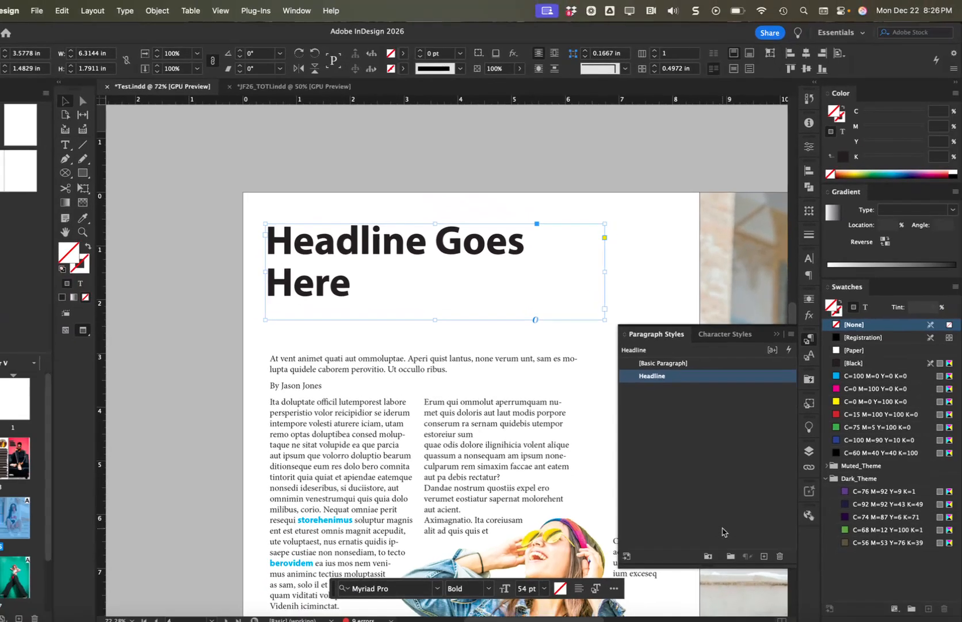
key("super+z")
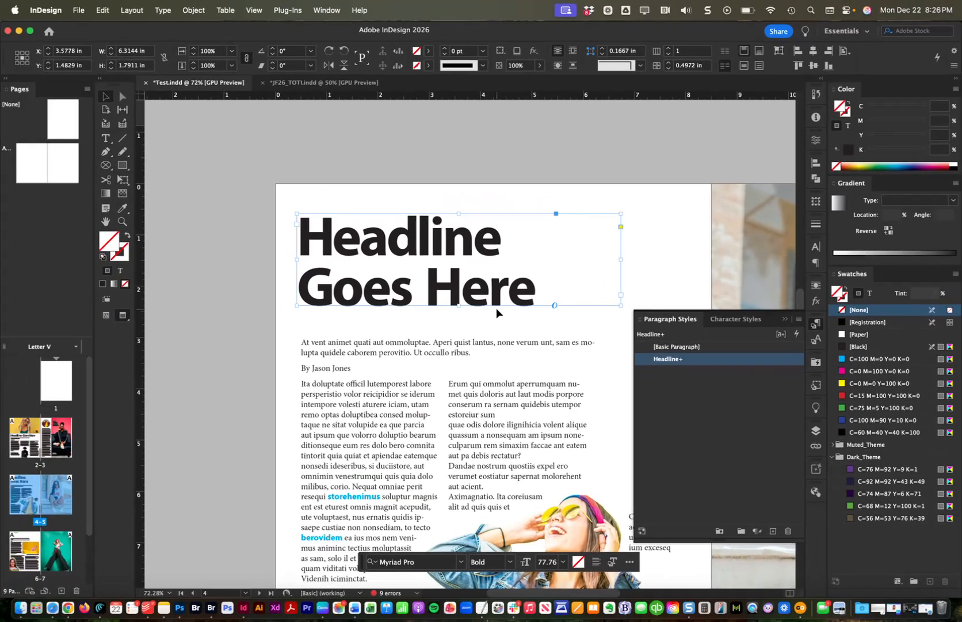
Start a new paragraph style named Deck based on the condensed intro paragraph beneath the page 2 headline
scroll(474, 322, "up", 5)
scroll(496, 311, "up", 5)
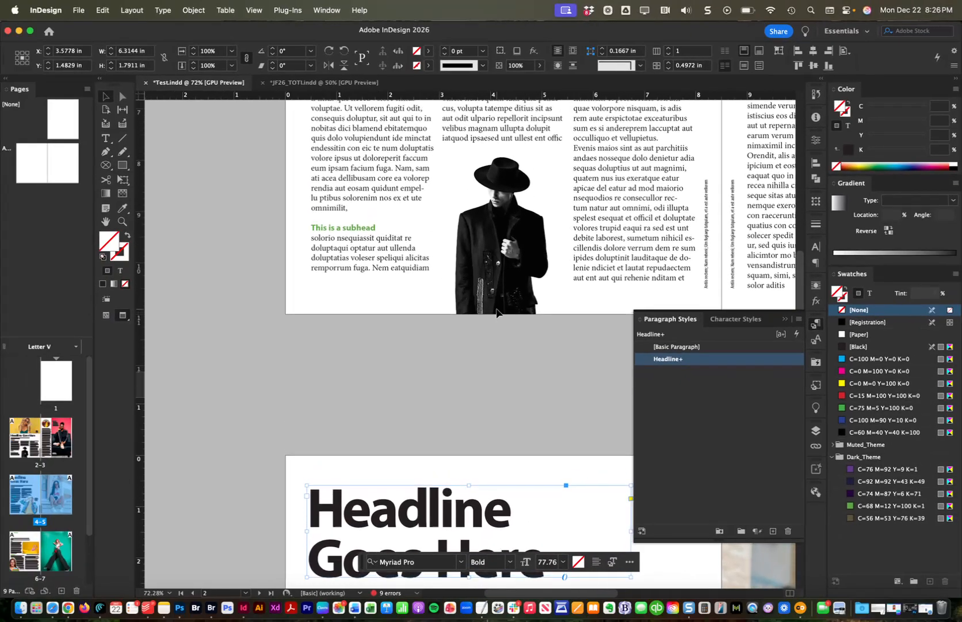
scroll(496, 312, "up", 5)
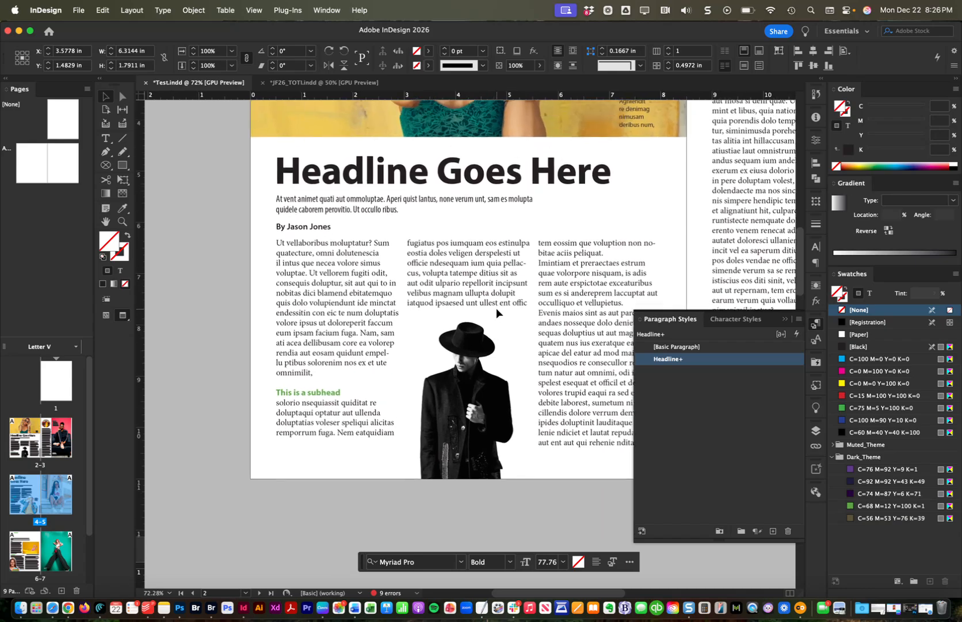
left_click_drag(311, 250, 400, 271)
double_click(382, 268)
triple_click(376, 265)
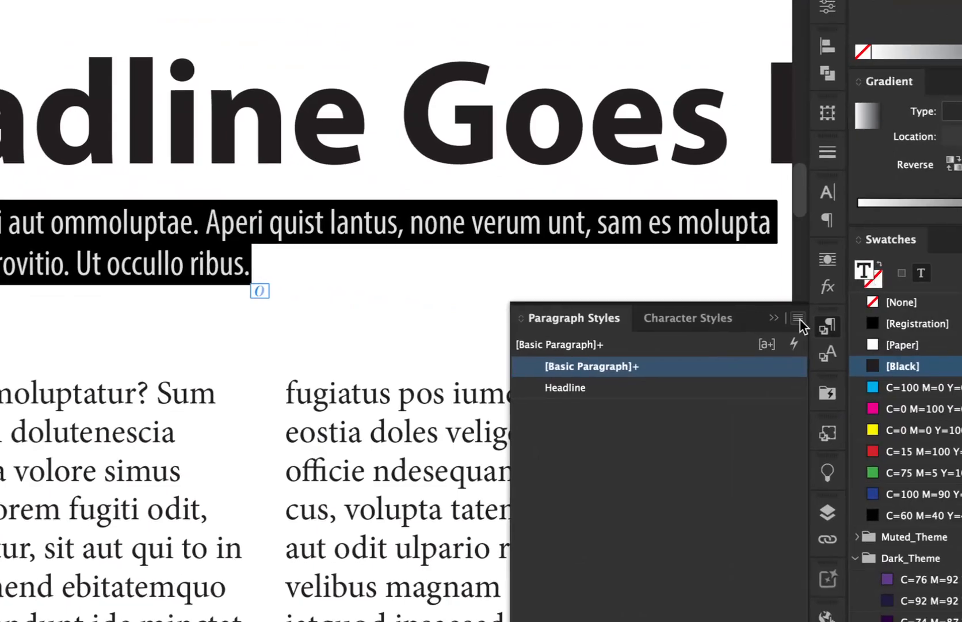
left_click(800, 320)
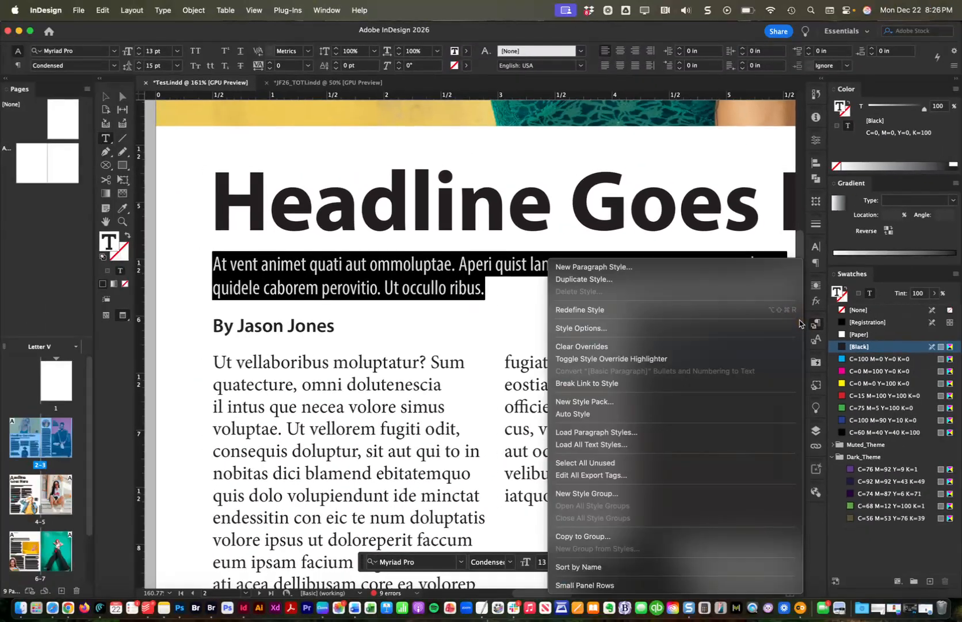
left_click(673, 267)
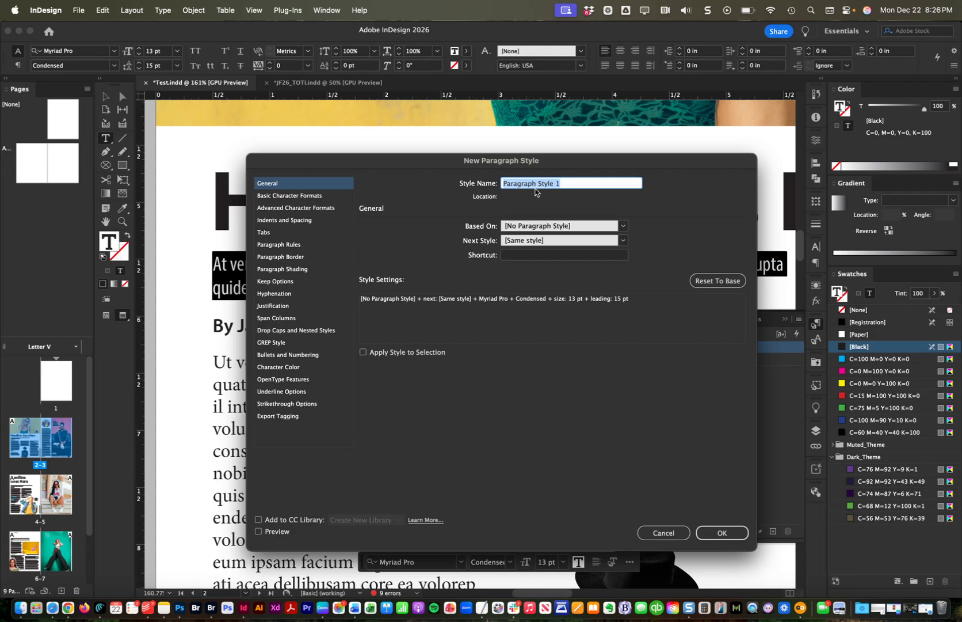
type("Deck")
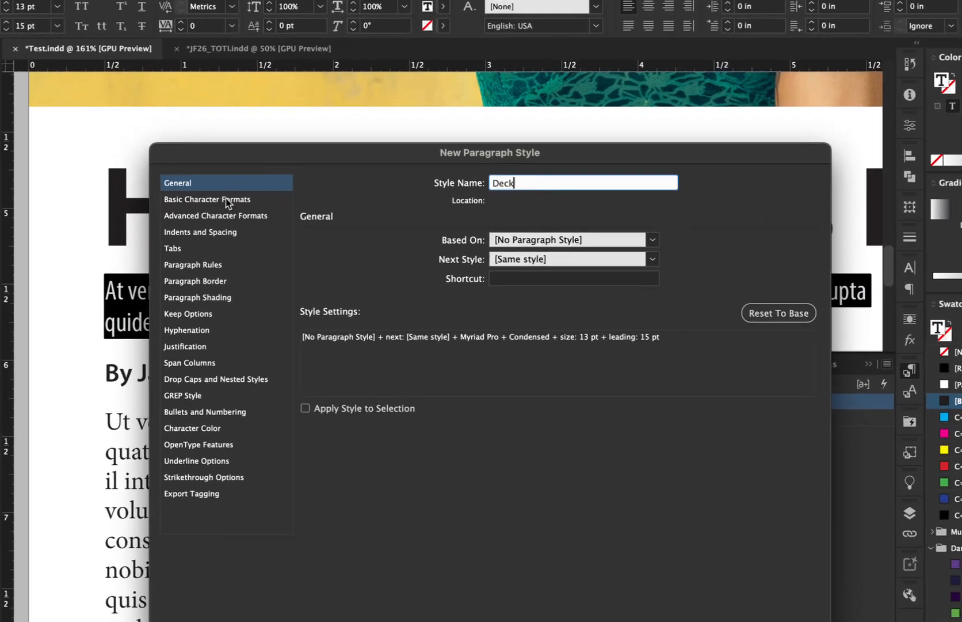
Turn off hyphenation in the new Deck paragraph style
left_click(300, 195)
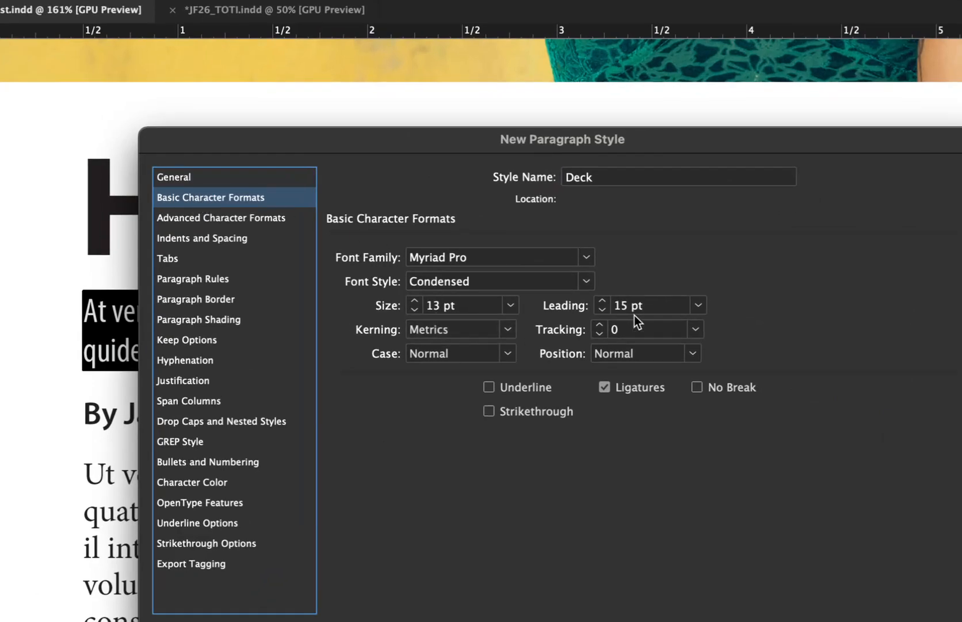
left_click(206, 361)
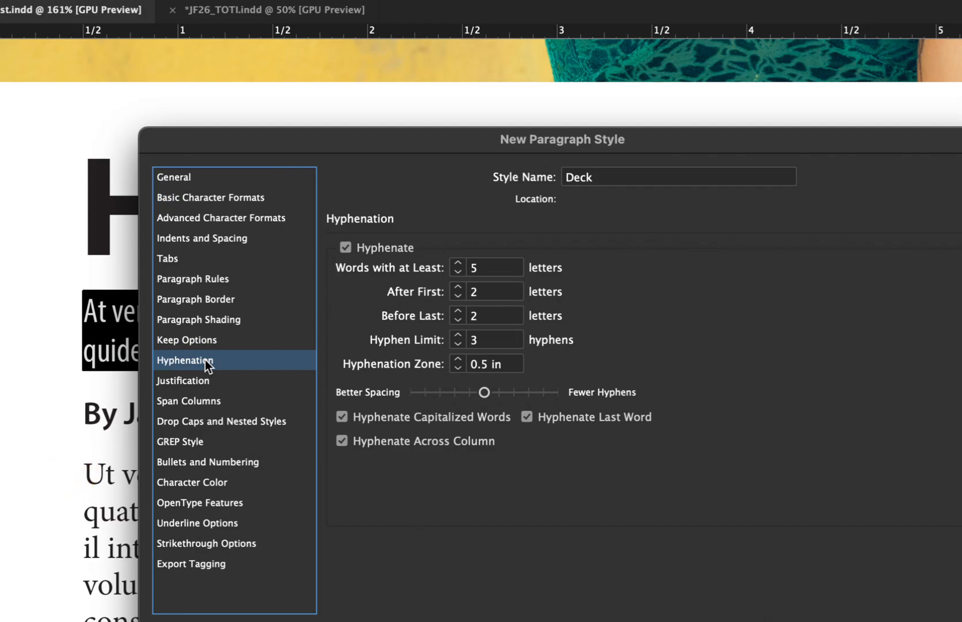
left_click(346, 248)
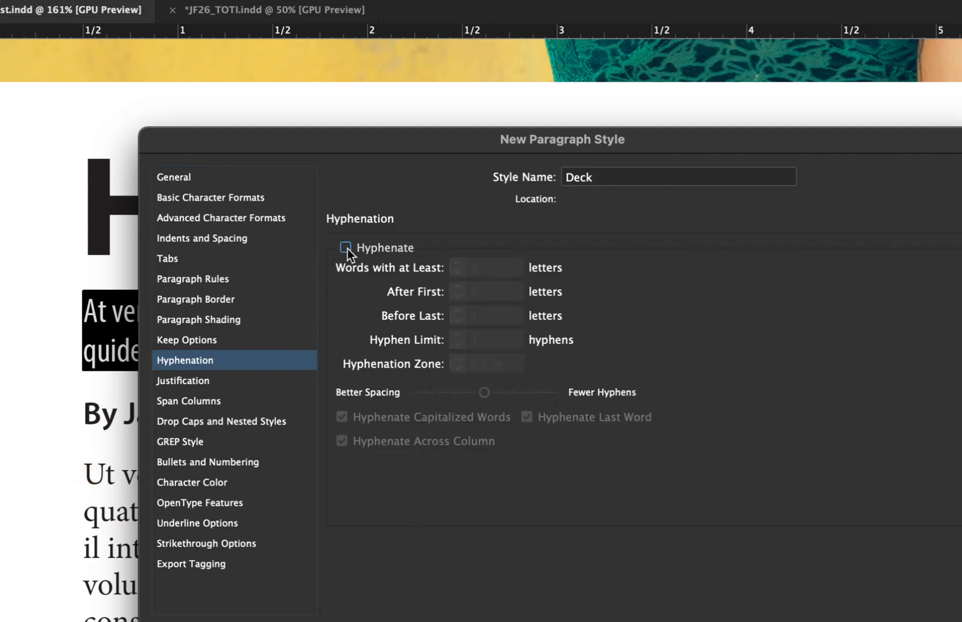
Set the Deck style's character color to [Black] at 80% tint and save the style
left_click(193, 483)
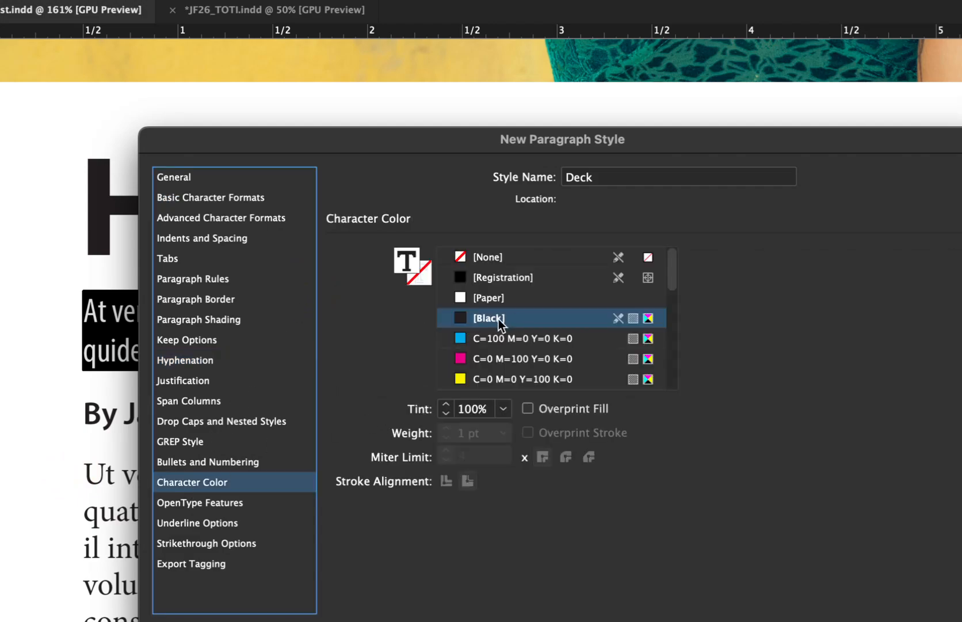
left_click(503, 409)
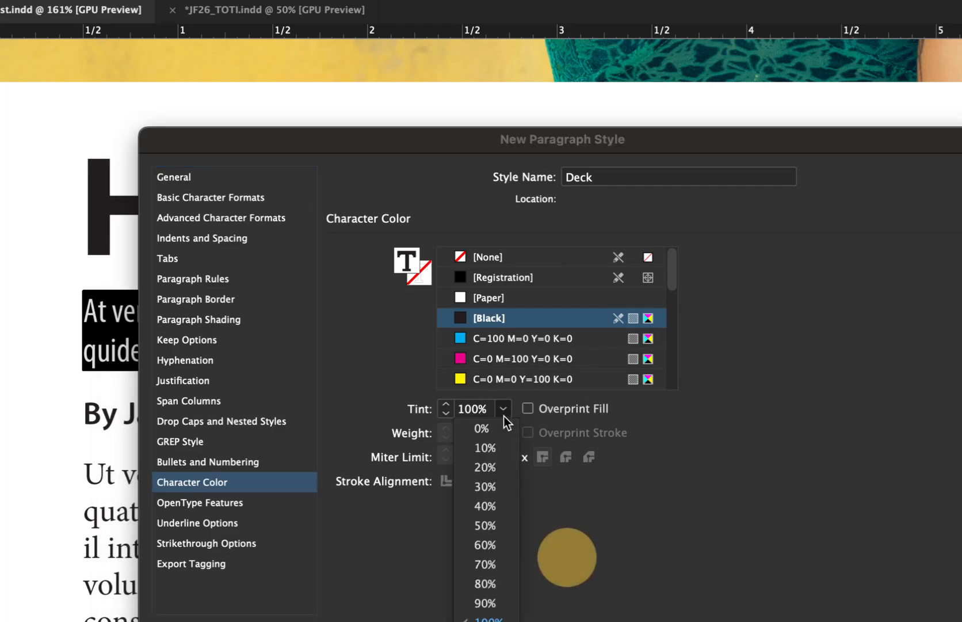
left_click(486, 582)
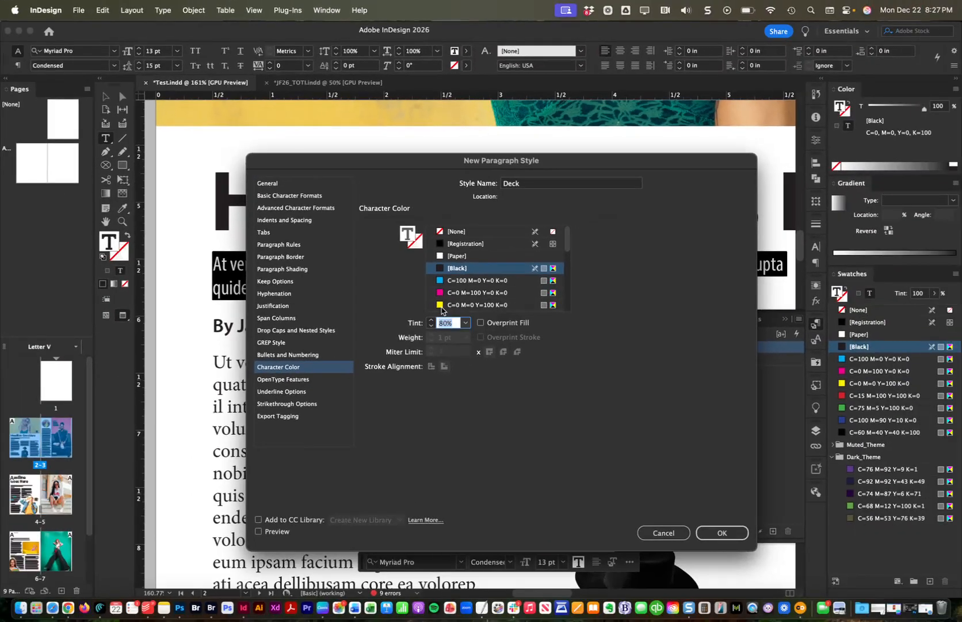
left_click(720, 532)
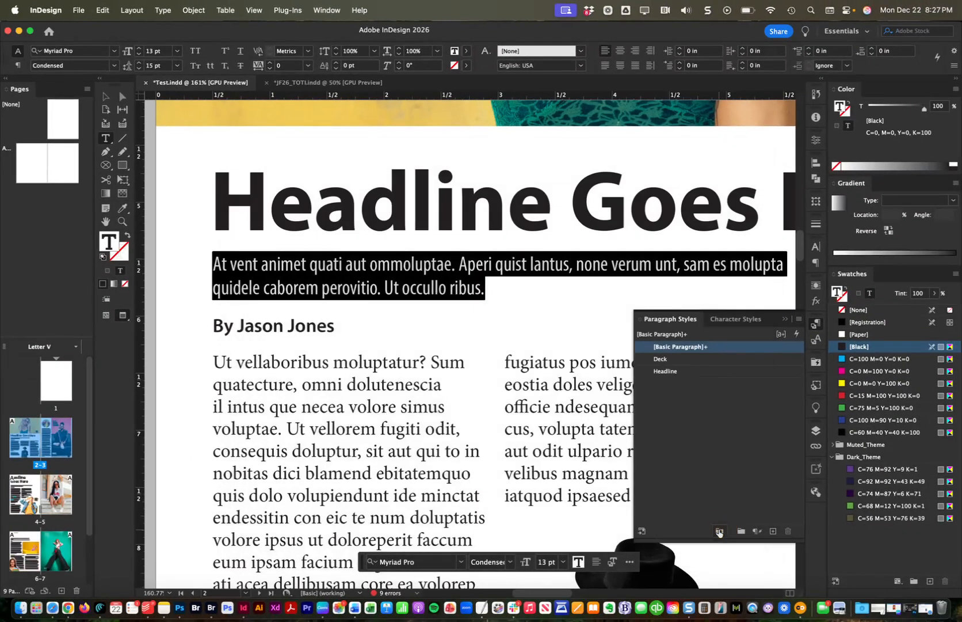
Apply the Deck paragraph style to the intro text frame beneath the page 2 headline
left_click(448, 287)
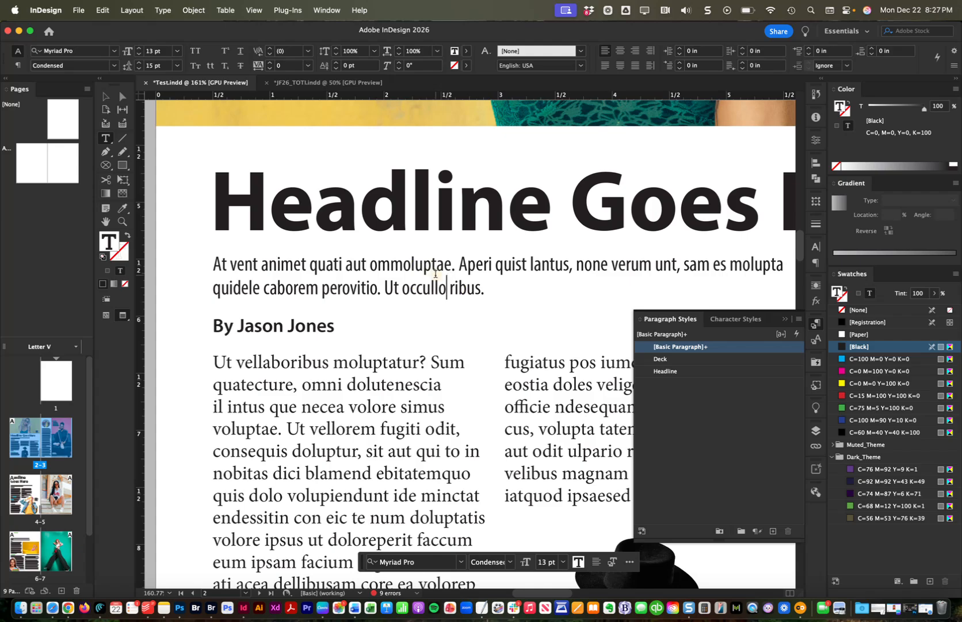
triple_click(436, 274)
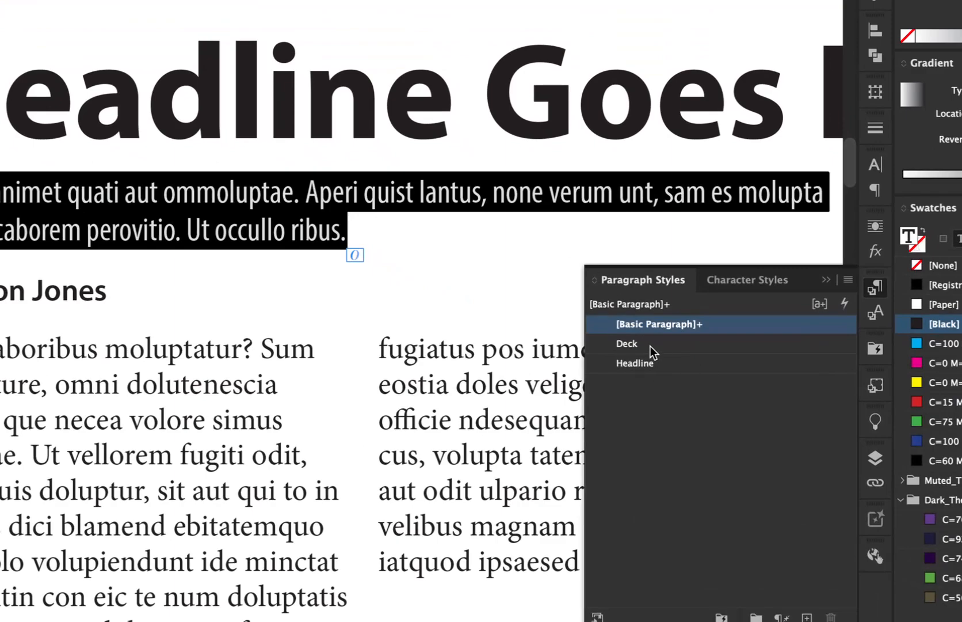
triple_click(461, 203)
left_click(461, 195)
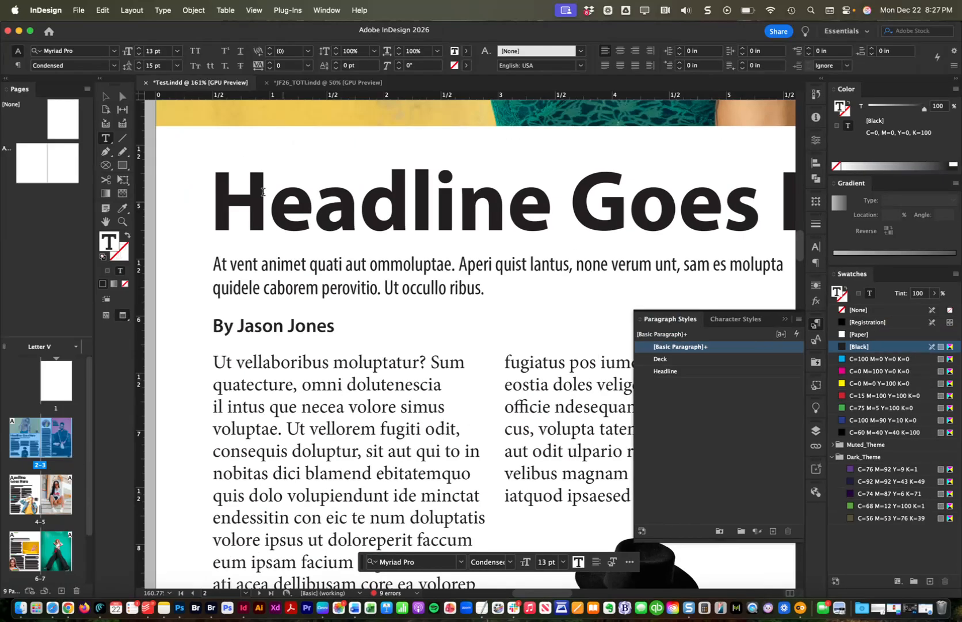
left_click(105, 97)
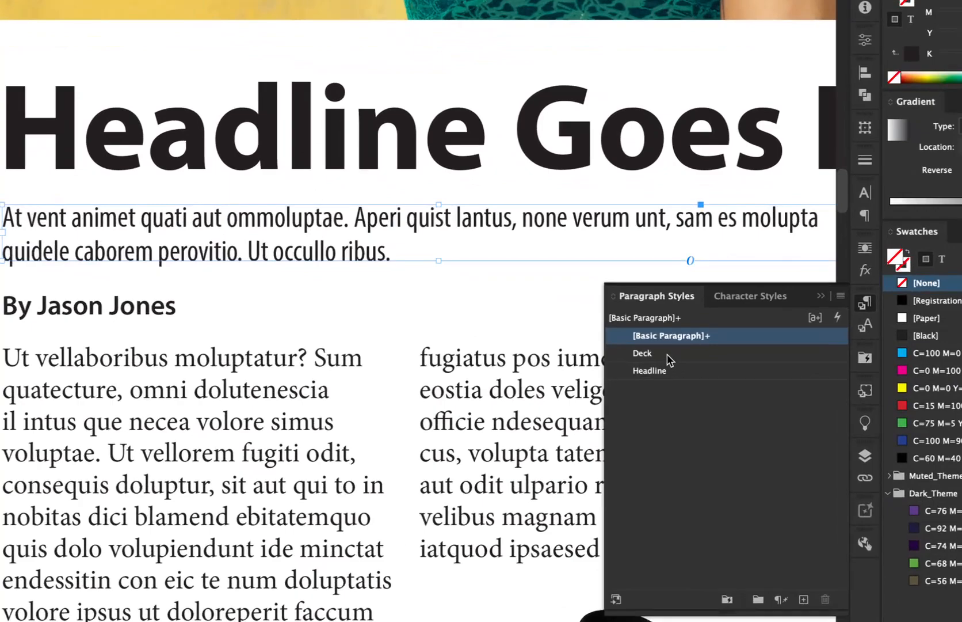
left_click(668, 354)
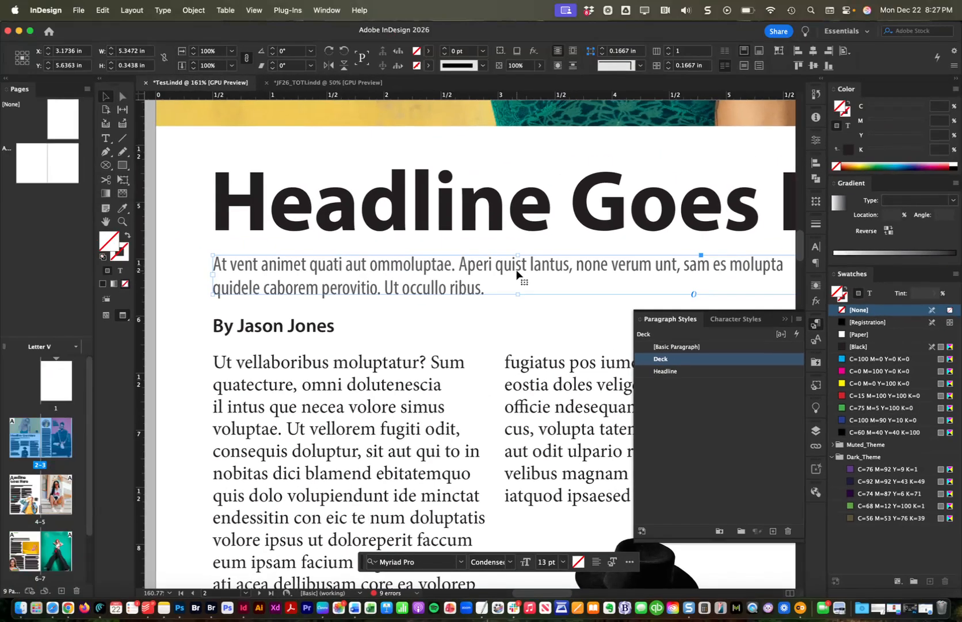
Nudge the intro text frame beneath the page 4 headline slightly down to Y 2.9462 in and apply the Deck paragraph style to it
left_click_drag(422, 303, 372, 175)
left_click_drag(472, 235, 444, 183)
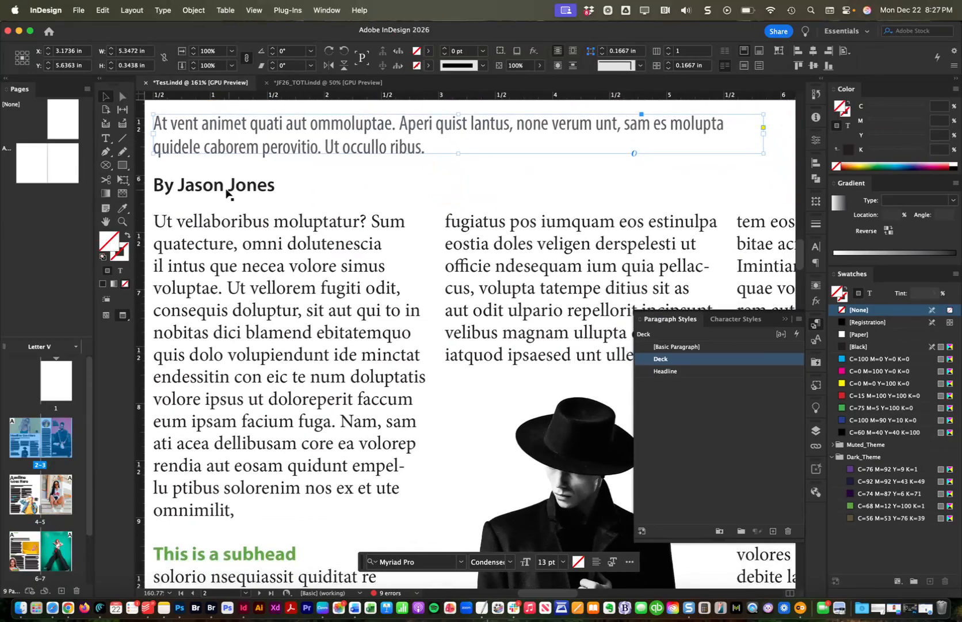
left_click_drag(623, 207, 424, 520)
left_click_drag(545, 307, 344, 334)
left_click_drag(600, 263, 652, 280)
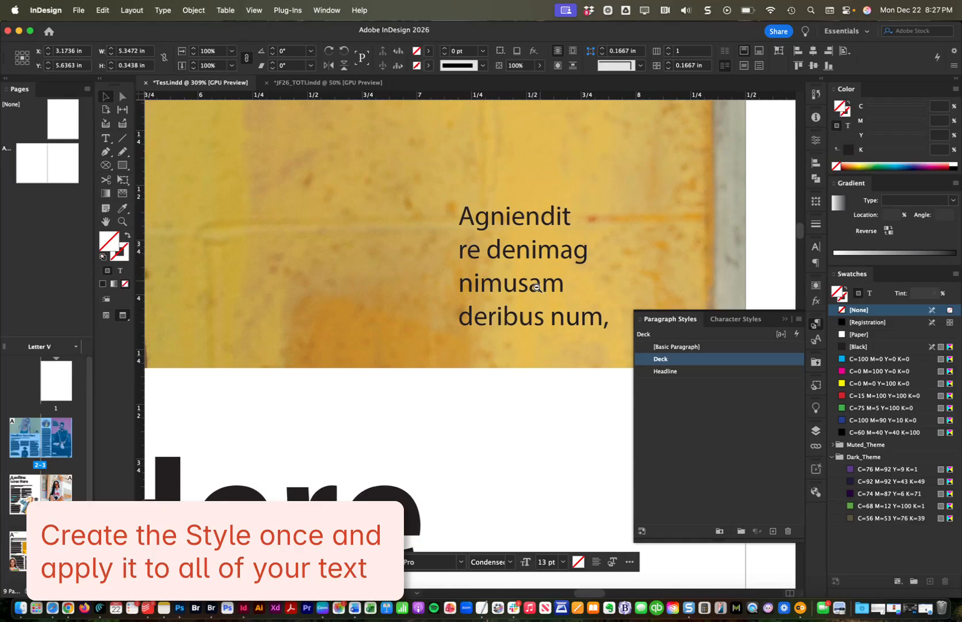
left_click_drag(533, 293, 393, 344)
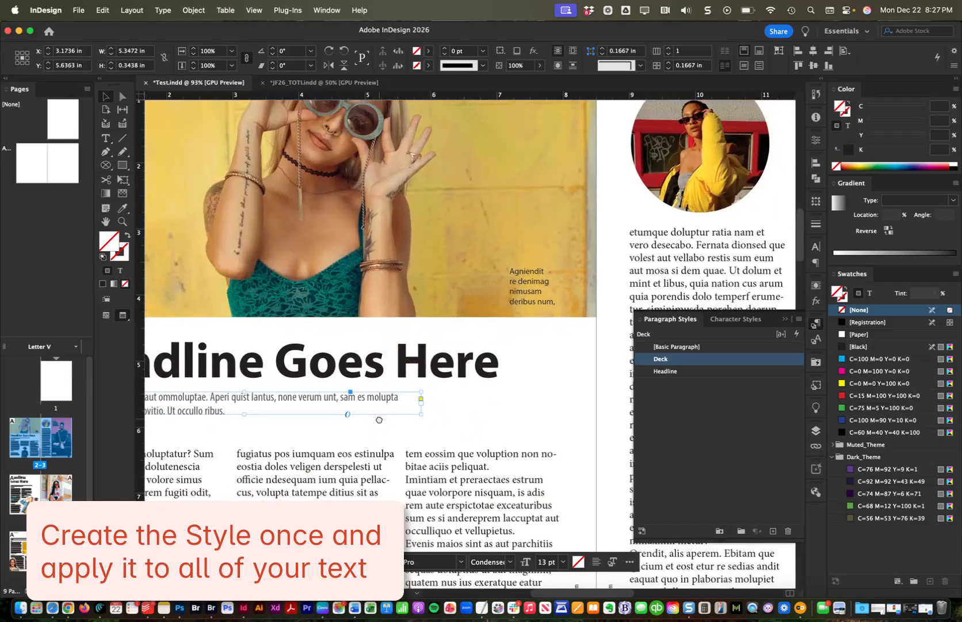
left_click_drag(379, 419, 487, 182)
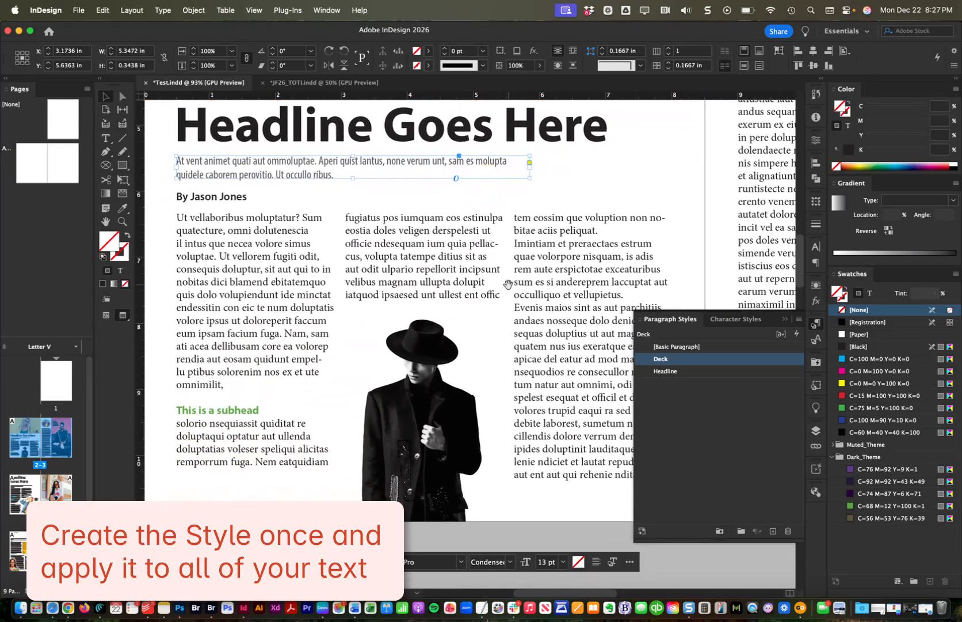
left_click_drag(508, 284, 489, 241)
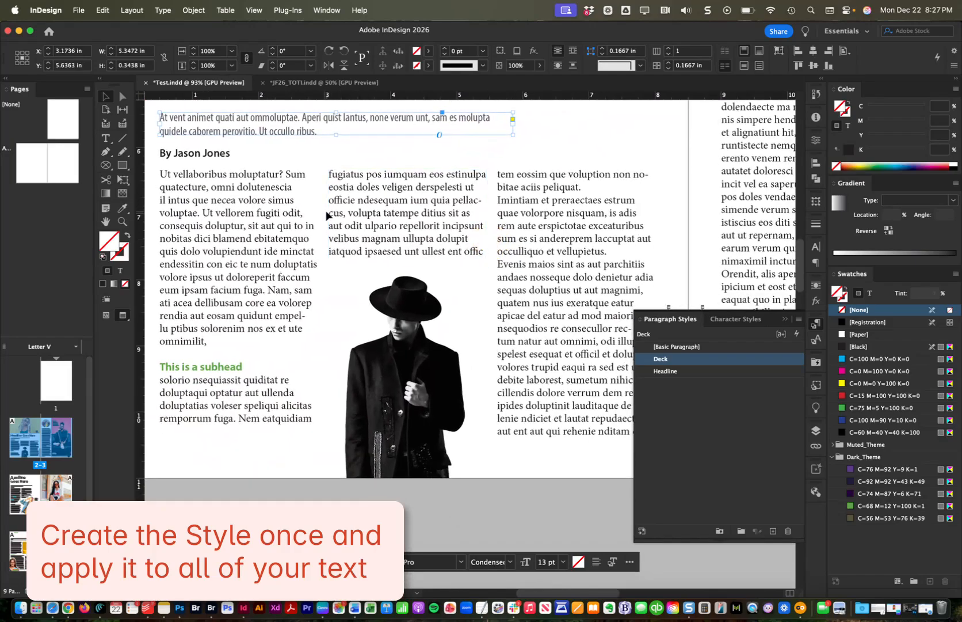
left_click_drag(477, 308, 449, 219)
scroll(449, 219, "down", 10)
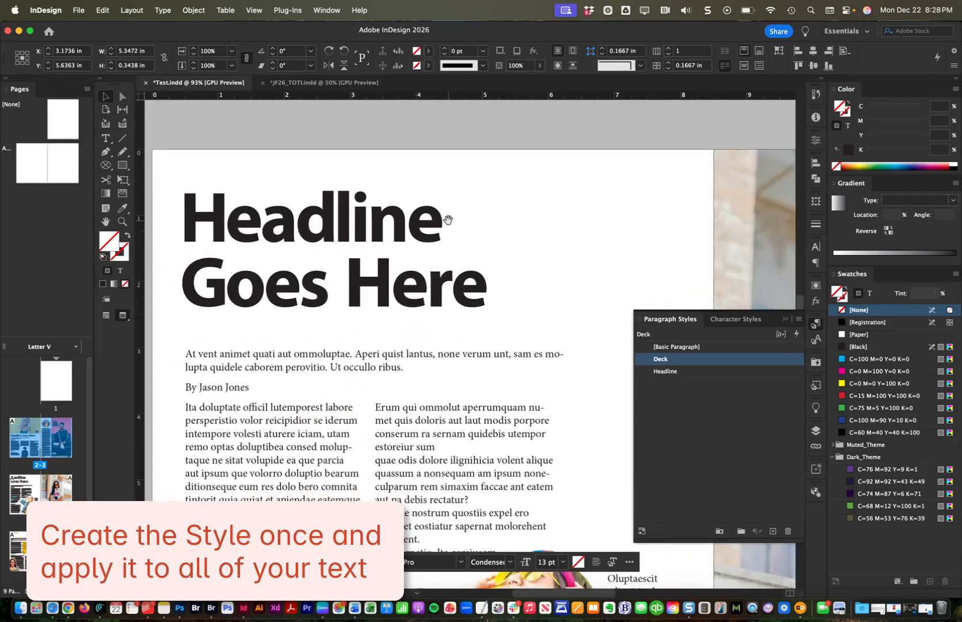
left_click_drag(275, 351, 307, 265)
left_click(308, 293)
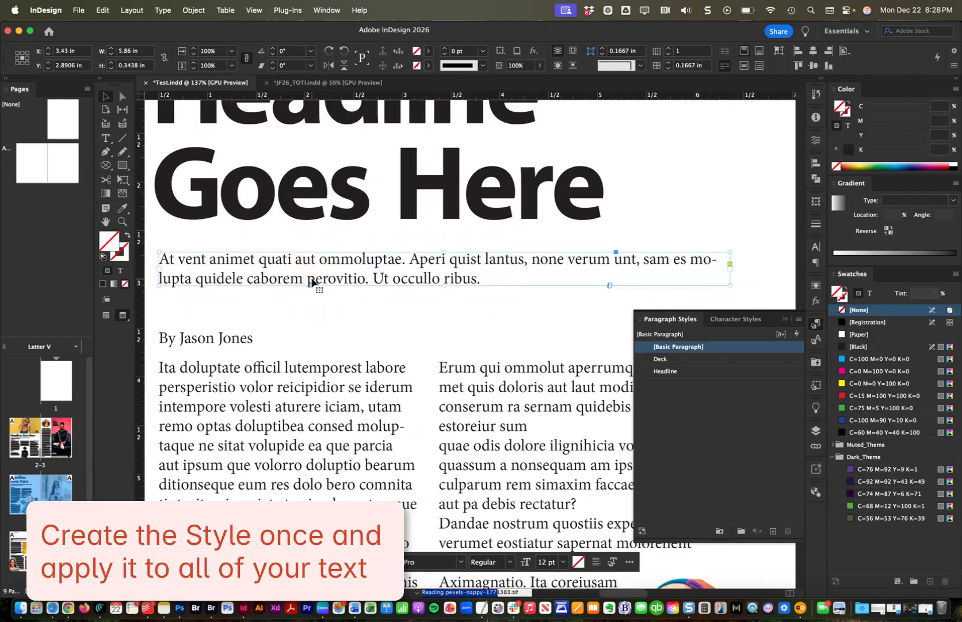
key("Down")
key("Down")
key("Down")
key("Down")
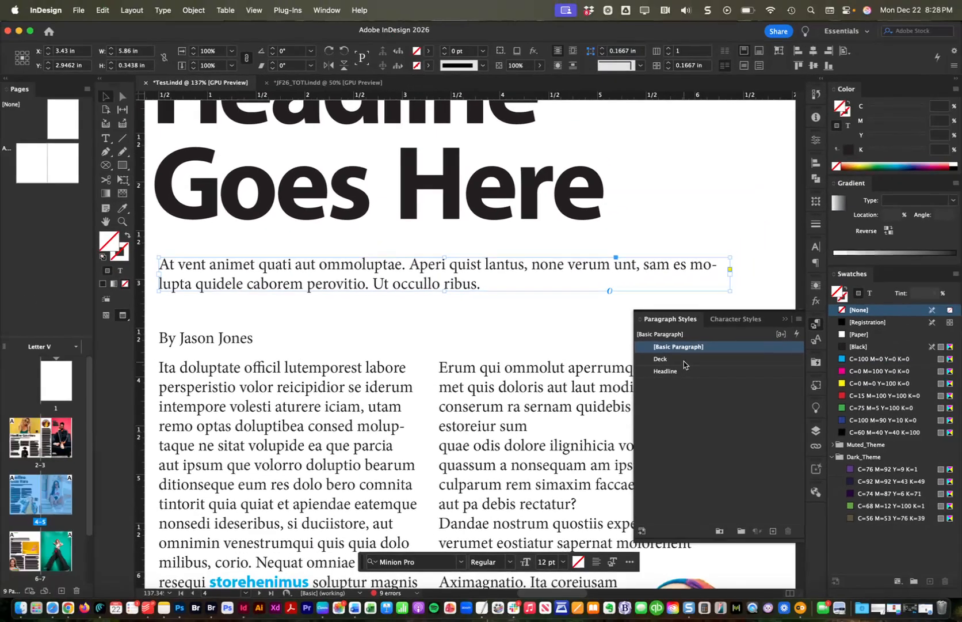
left_click(683, 362)
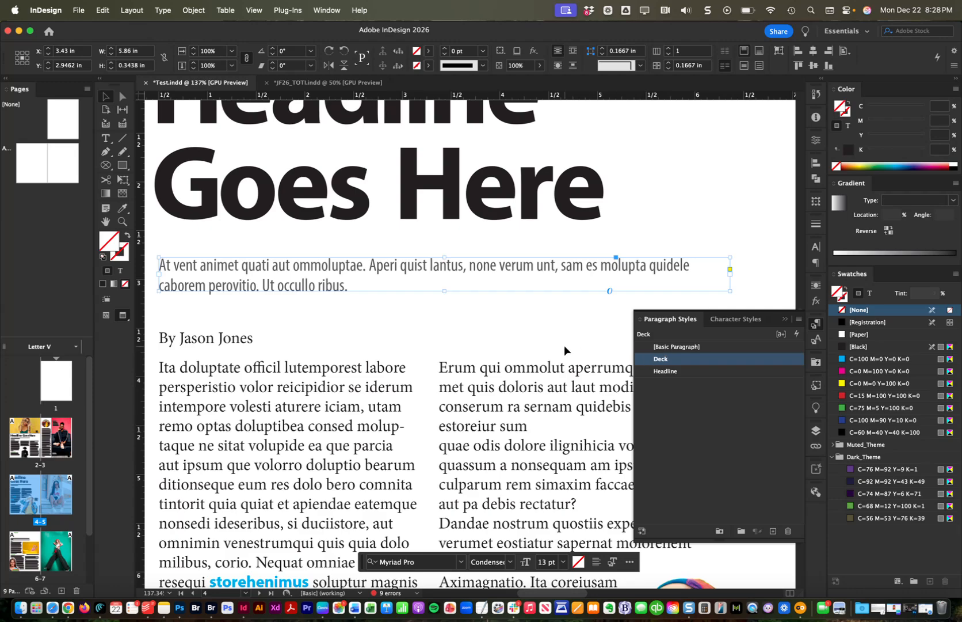
Return to the page 2 article, show the list of character styles and widen its panel
scroll(535, 361, "up", 15)
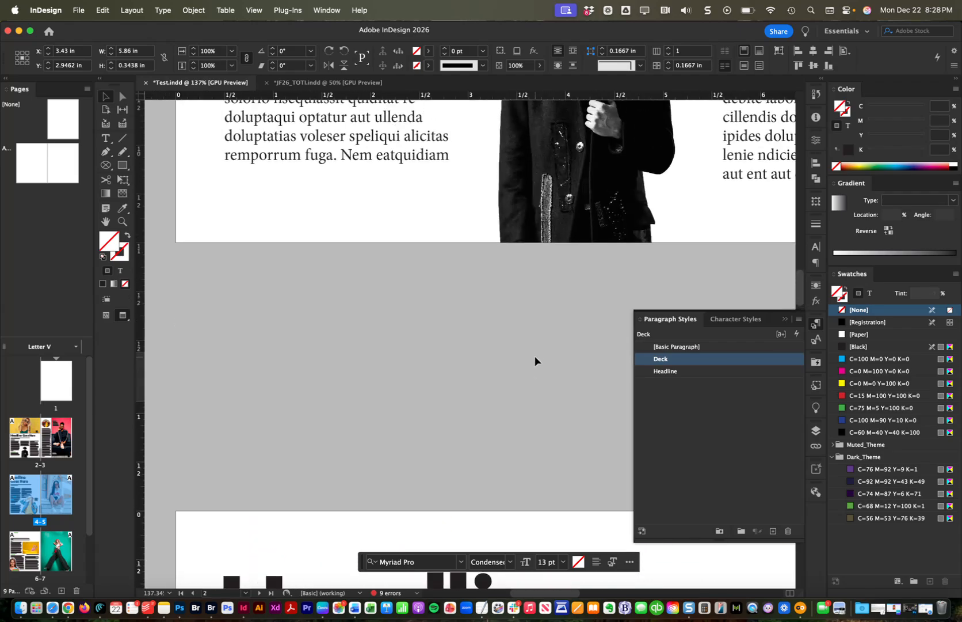
scroll(535, 361, "up", 2)
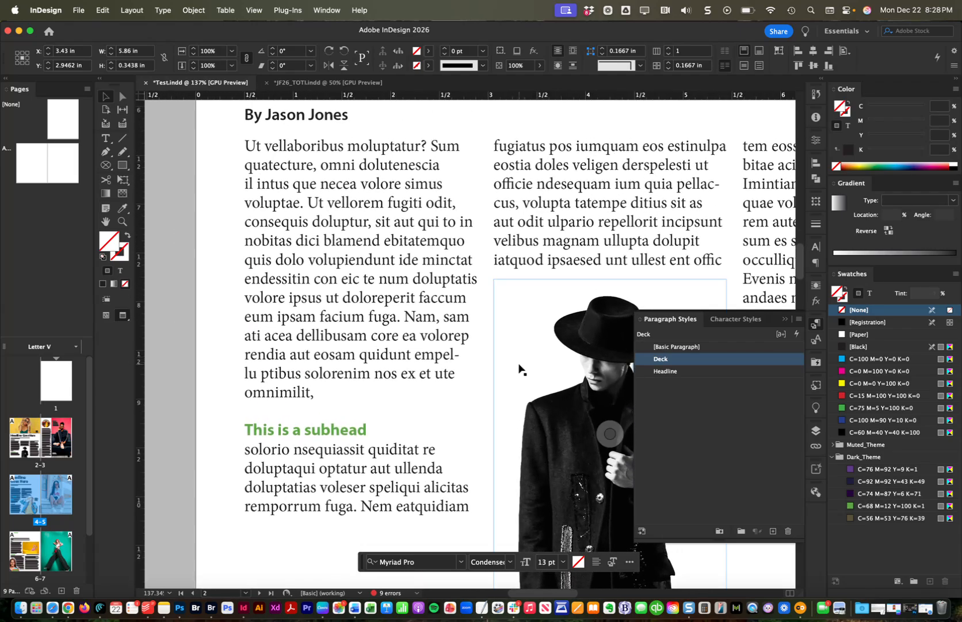
scroll(521, 367, "up", 5)
scroll(520, 367, "up", 1)
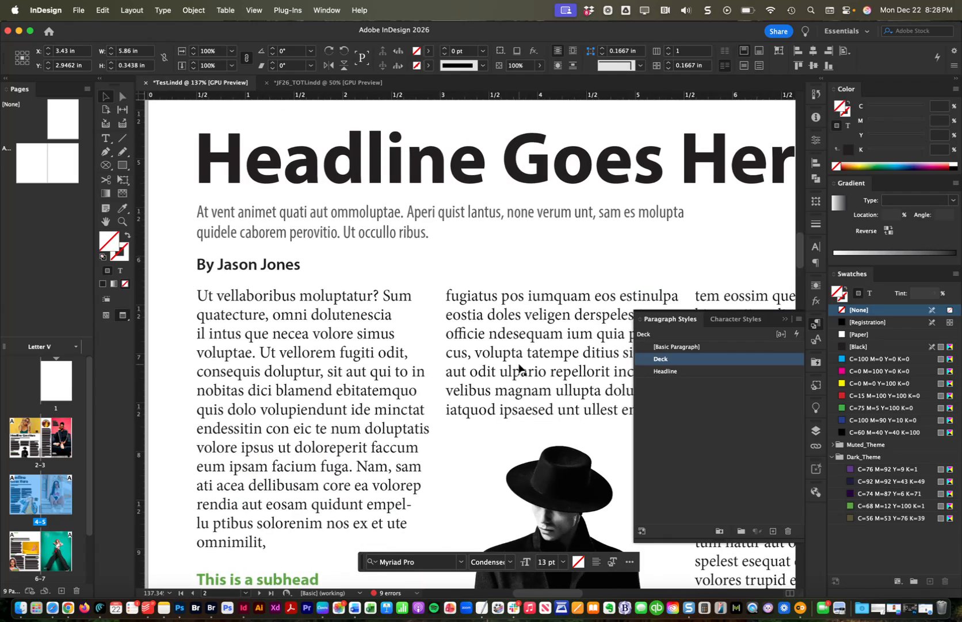
left_click(736, 318)
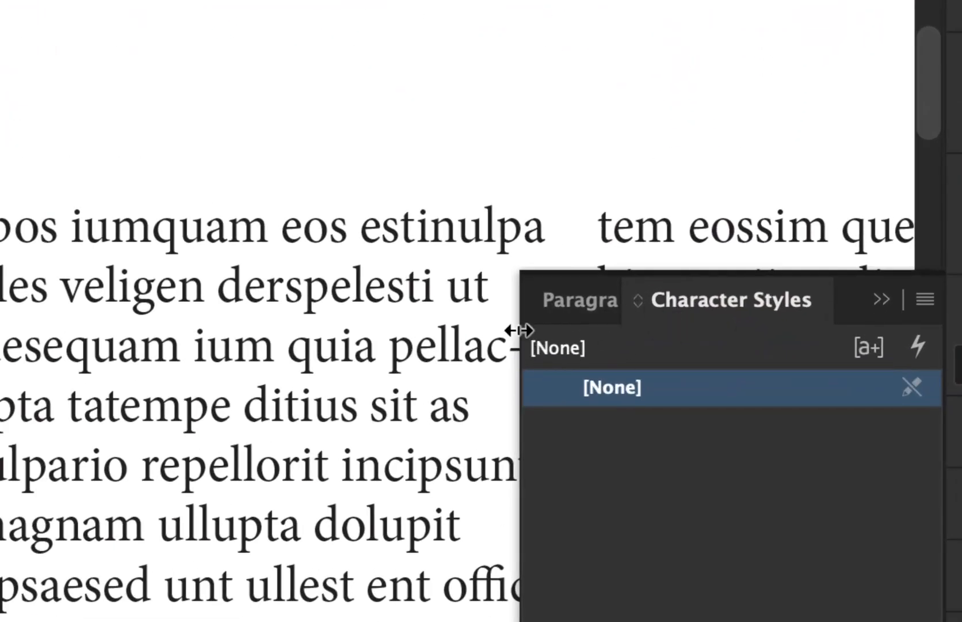
left_click_drag(519, 330, 326, 328)
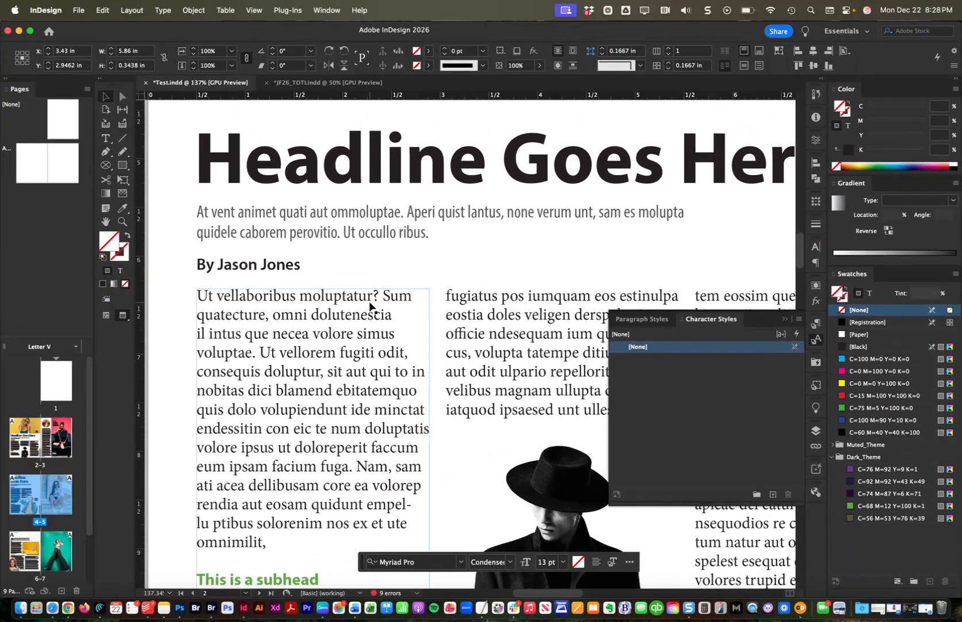
Create a paragraph style named Body Text from the formatting of the page 2 article's body copy and save it
double_click(339, 315)
key("super+a")
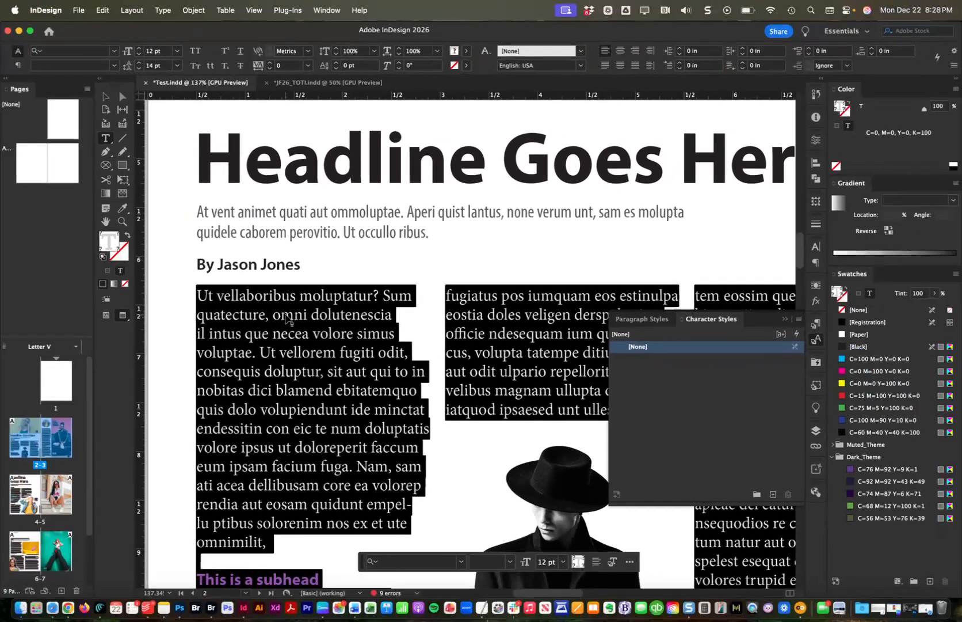
left_click(641, 320)
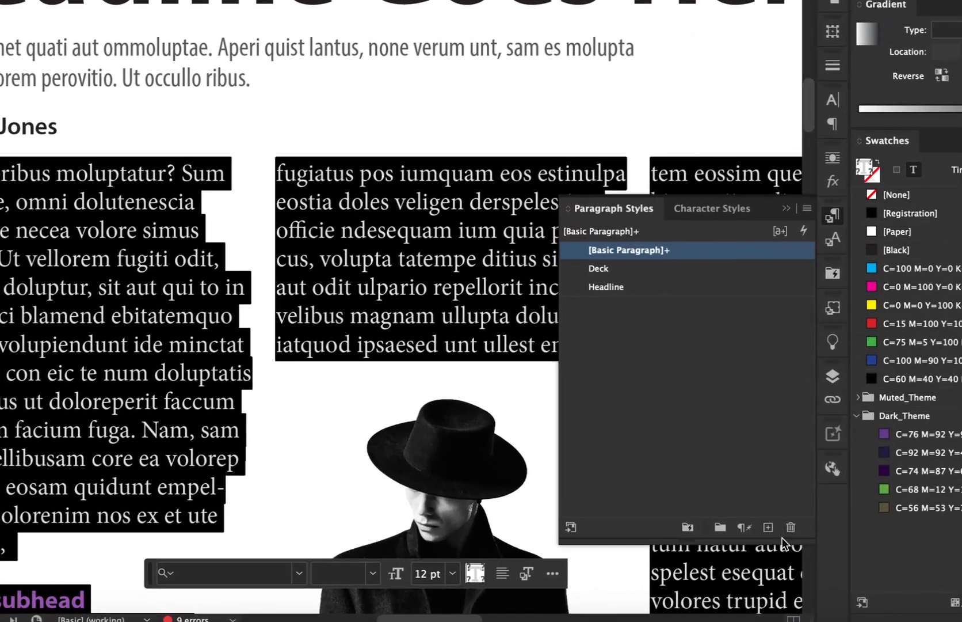
left_click(808, 210)
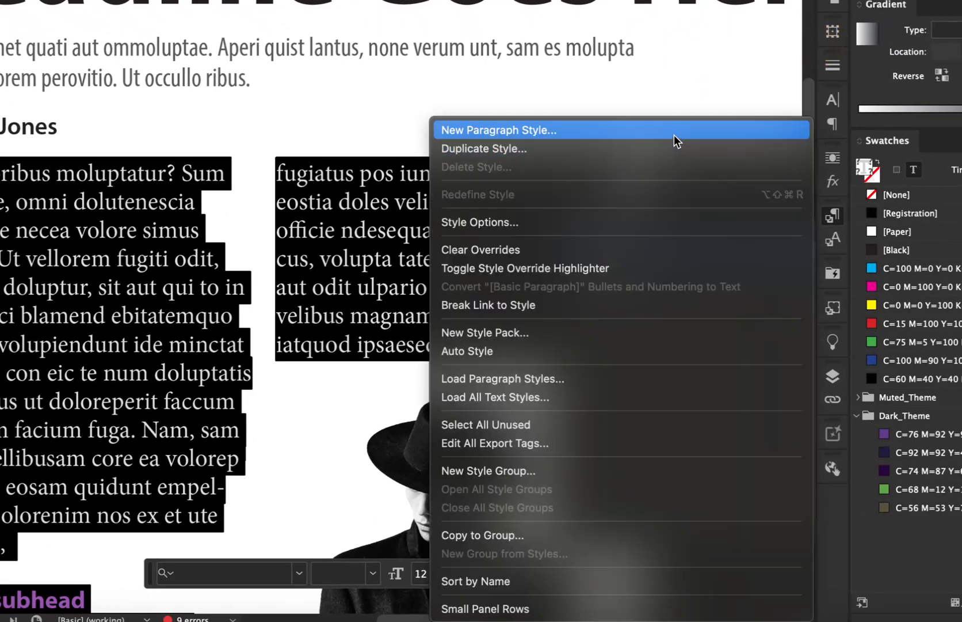
left_click(667, 106)
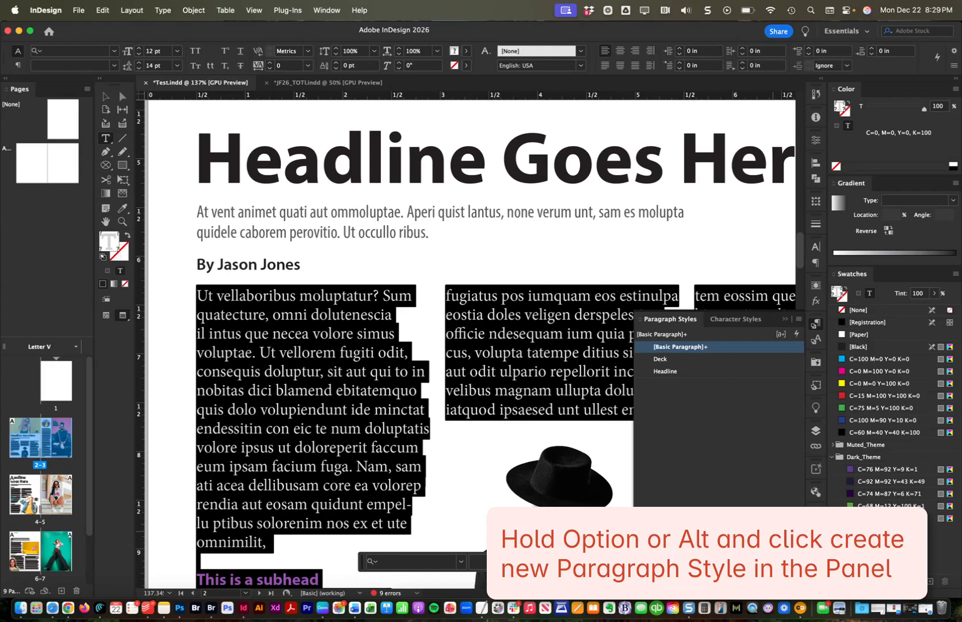
left_click(775, 547, "alt")
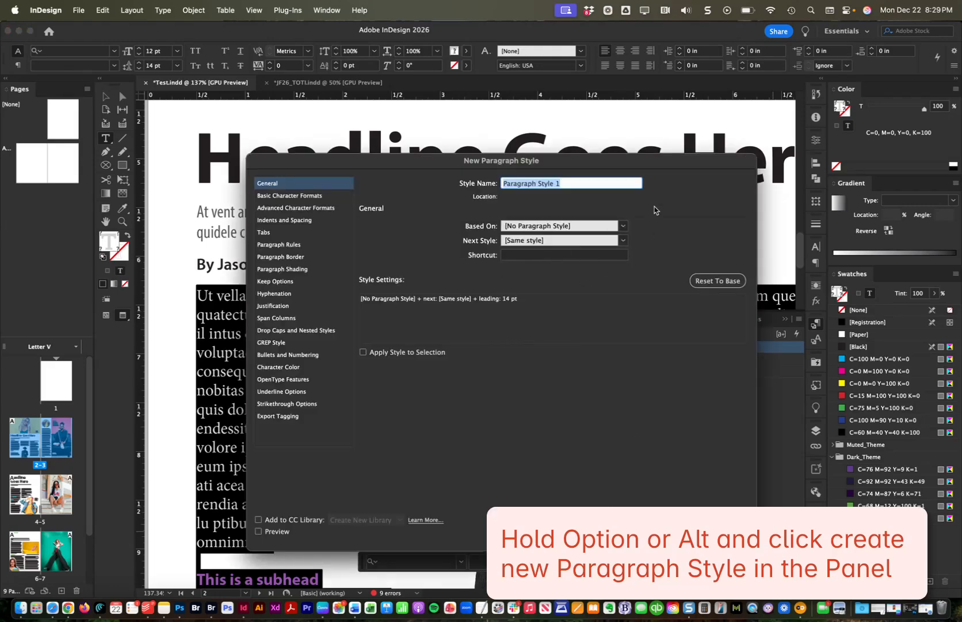
type("Body")
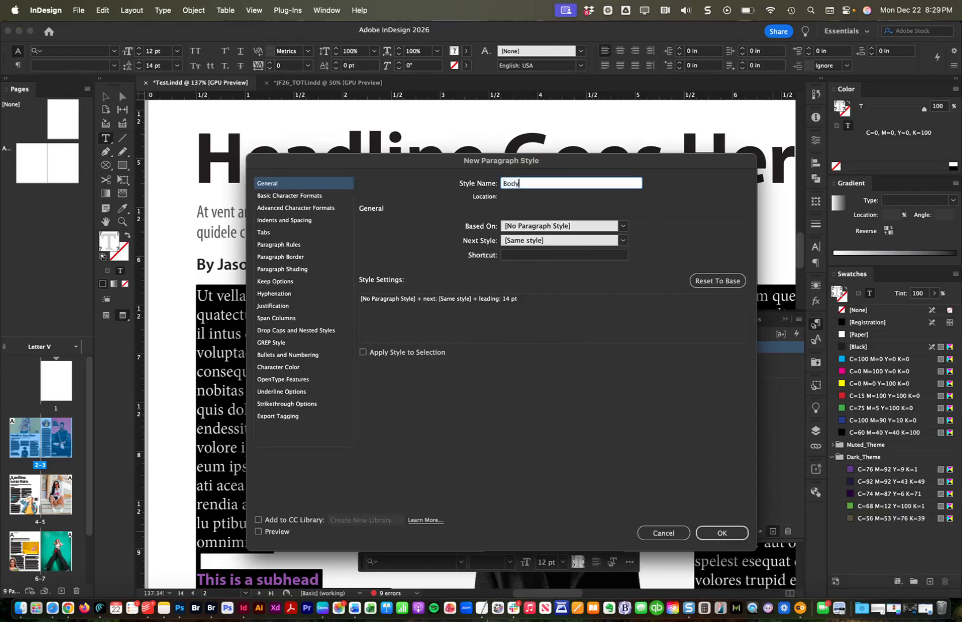
type(" Text")
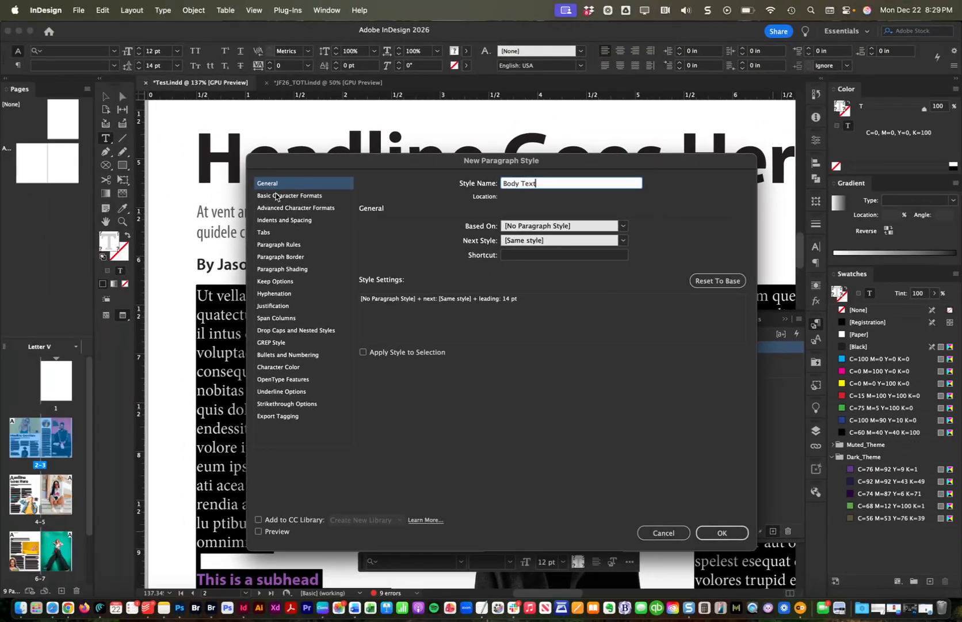
left_click(276, 196)
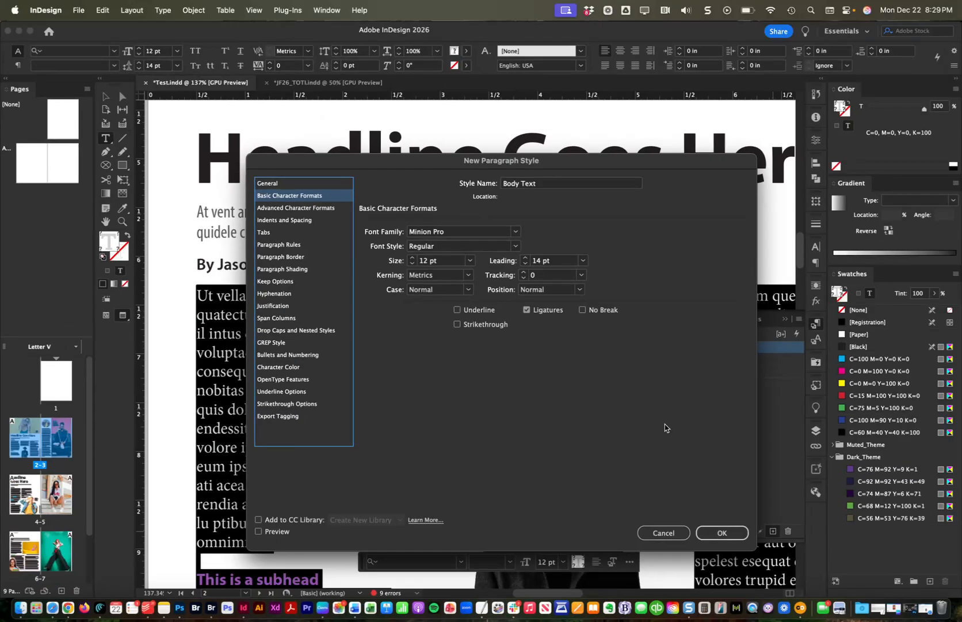
left_click(733, 534)
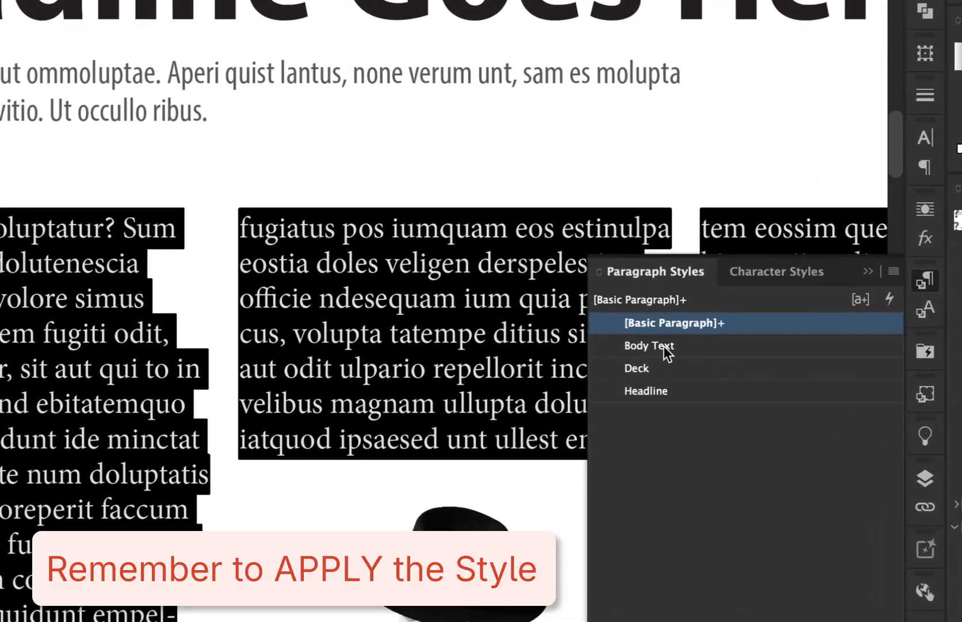
Apply the Body Text paragraph style to the entire page 2 body story and clear its formatting overrides
left_click(665, 347)
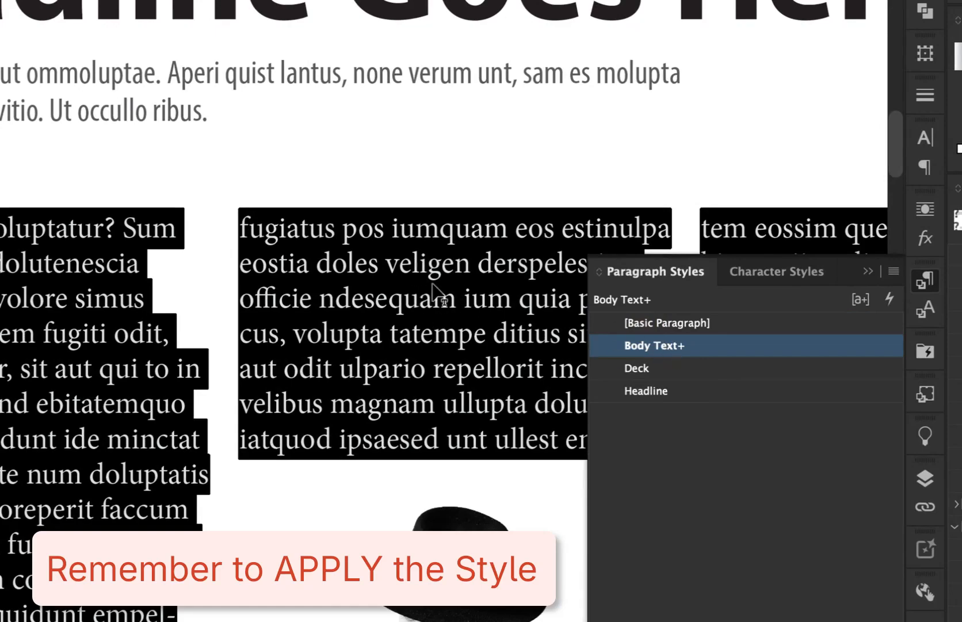
left_click(552, 346)
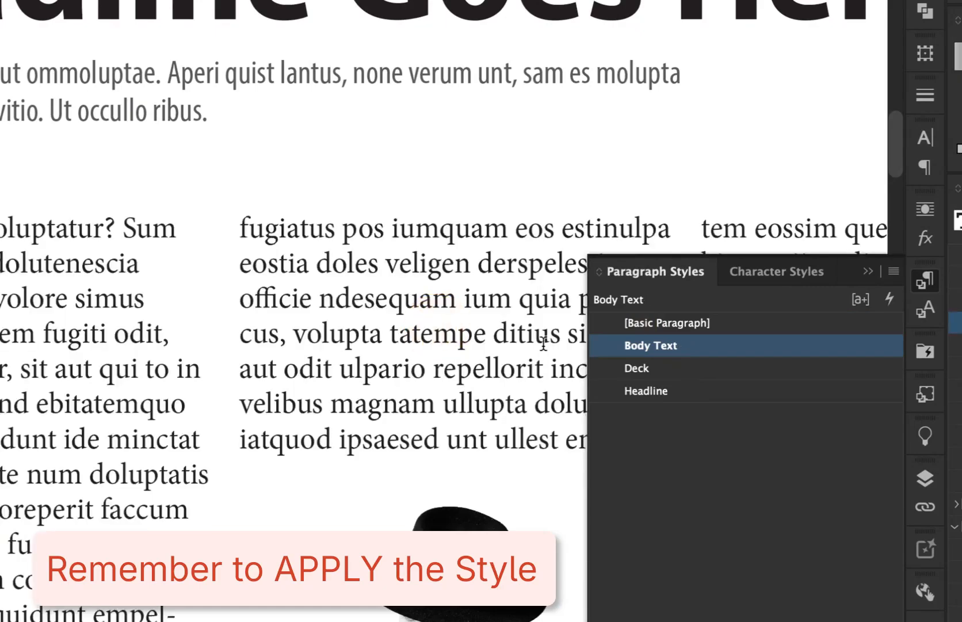
left_click(542, 341)
key("super+a")
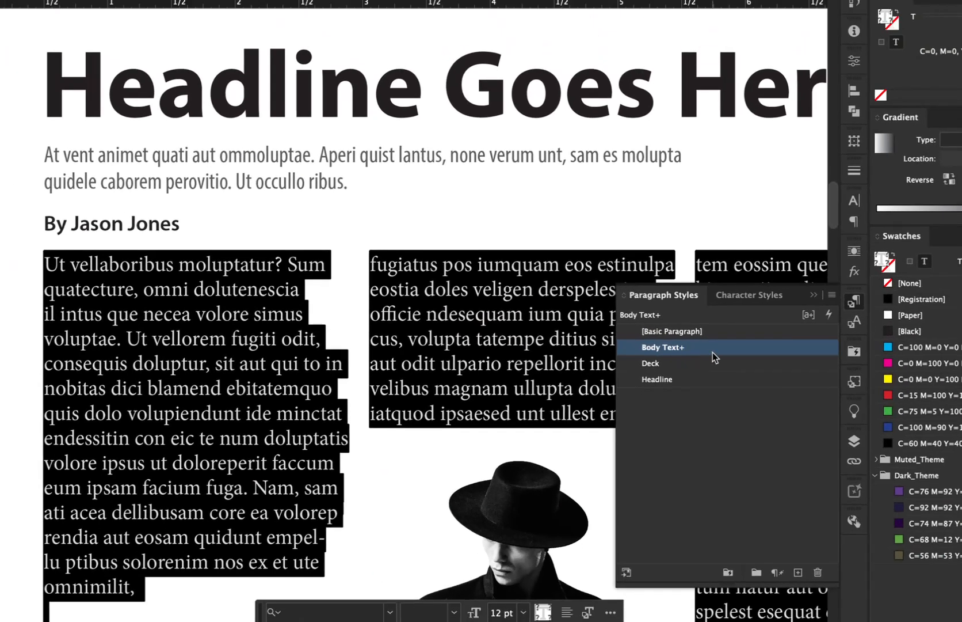
left_click(724, 346)
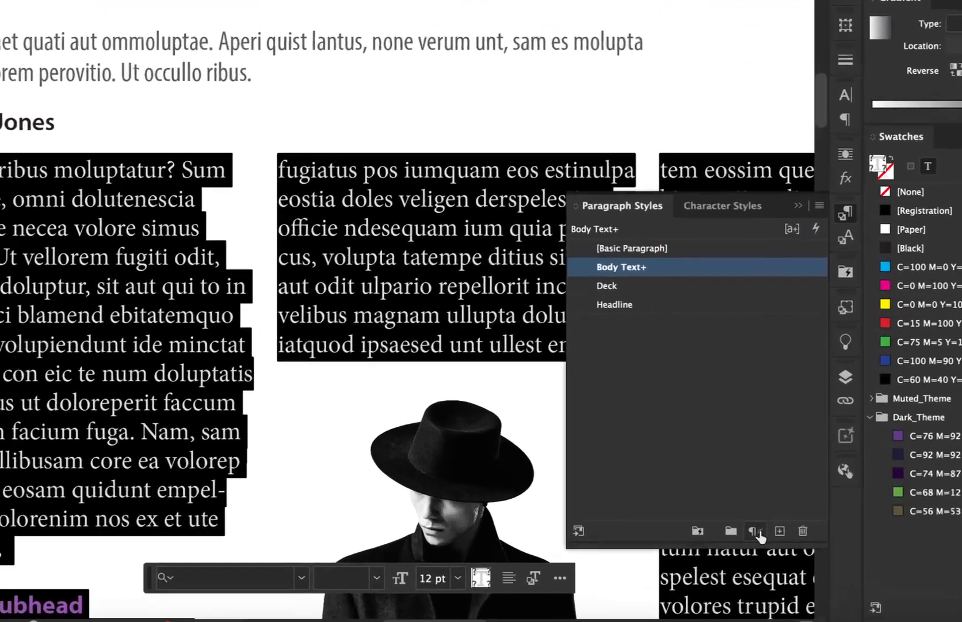
left_click(754, 533)
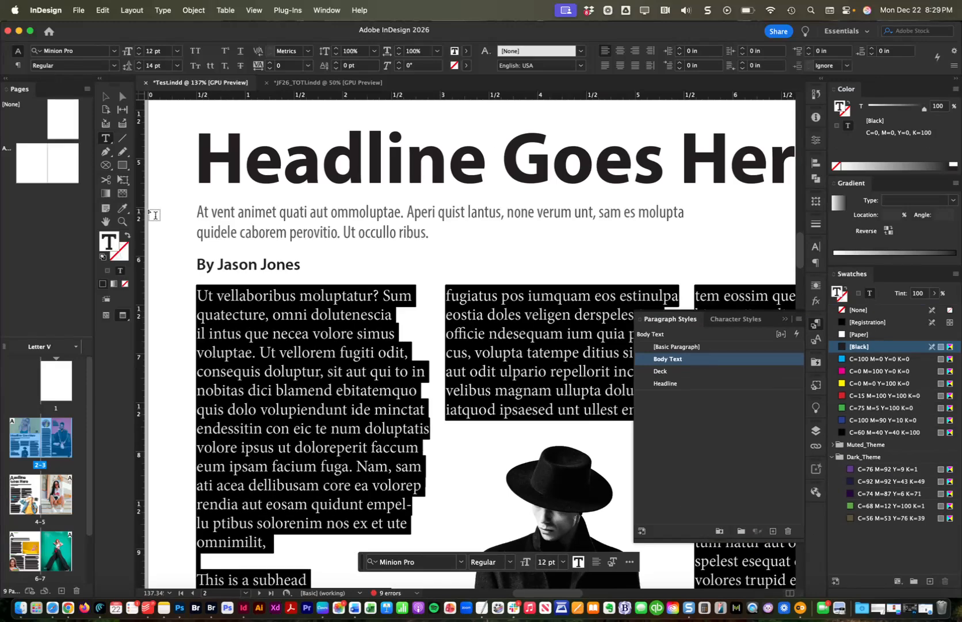
key("Escape")
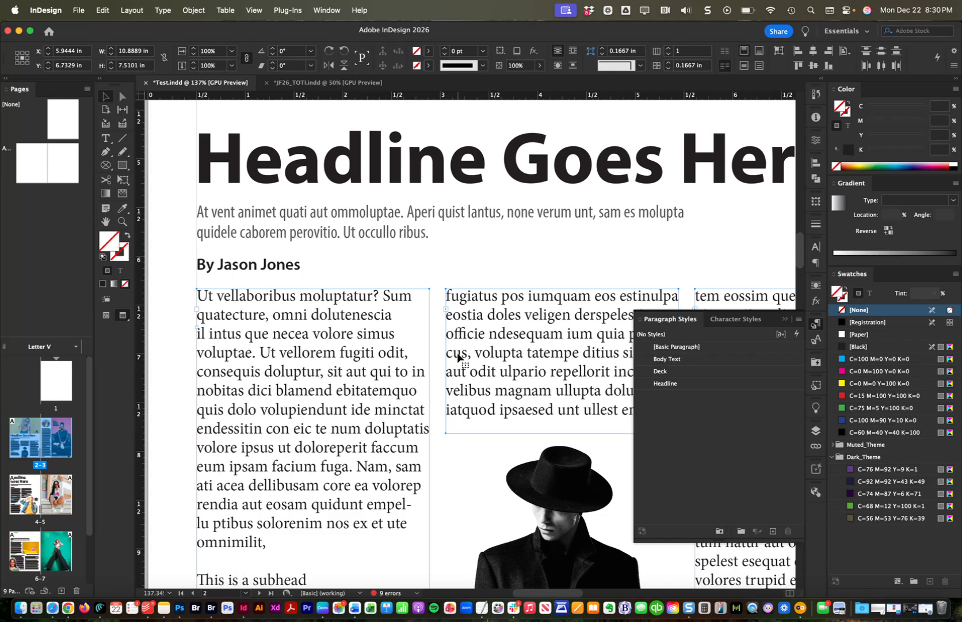
Edit the Body Text paragraph style to a font size of 11 pt with 13 pt leading and save it
left_click_drag(459, 356, 452, 236)
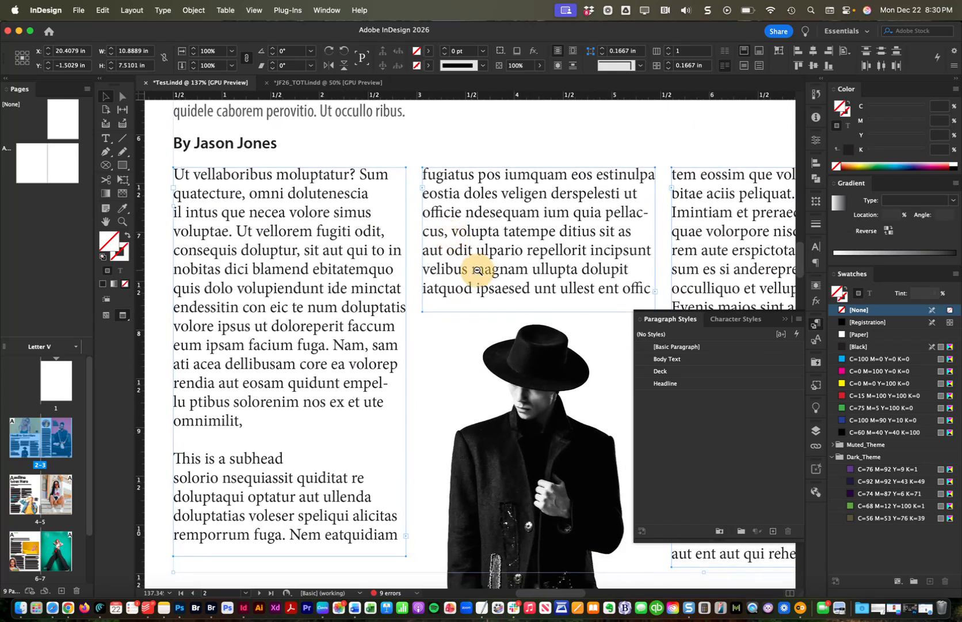
left_click_drag(478, 270, 412, 269)
left_click_drag(539, 282, 439, 322)
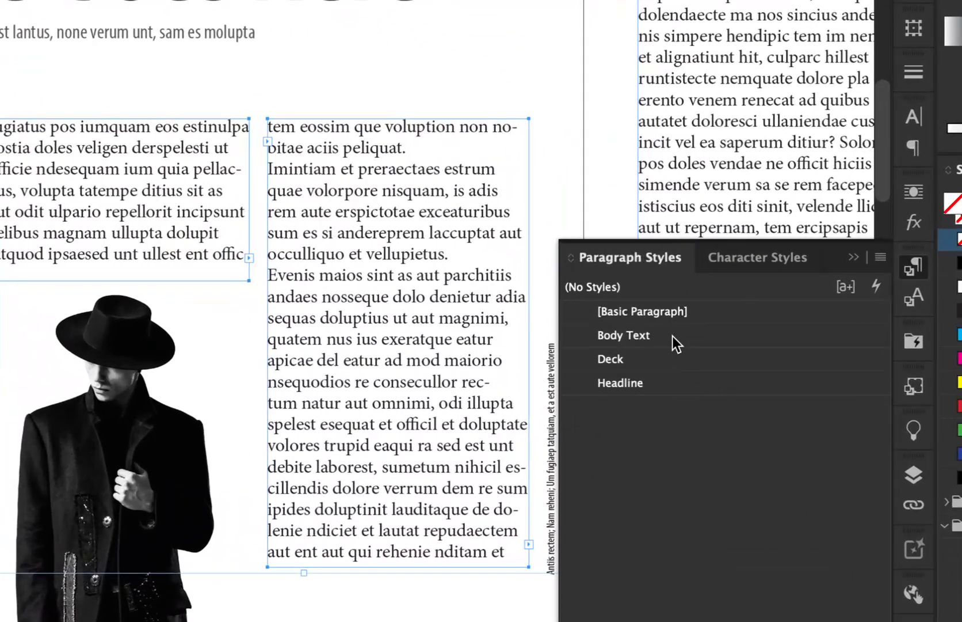
right_click(692, 359)
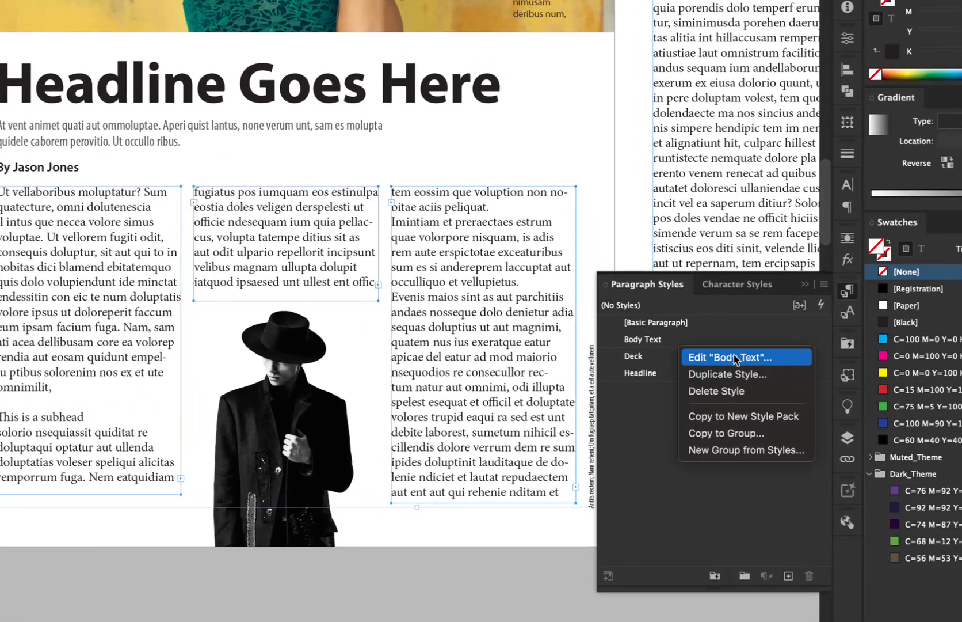
left_click(735, 358)
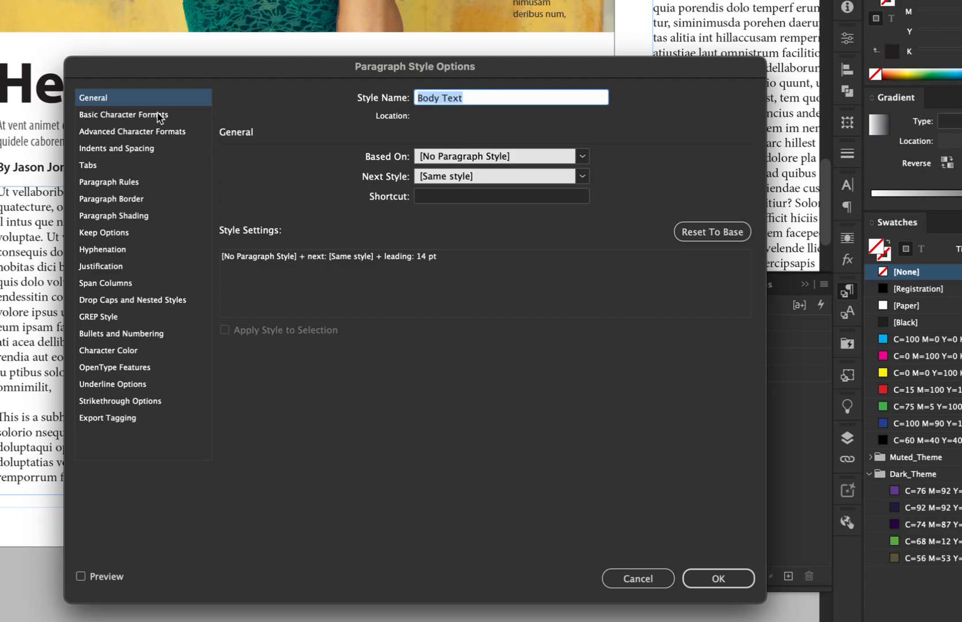
left_click(160, 115)
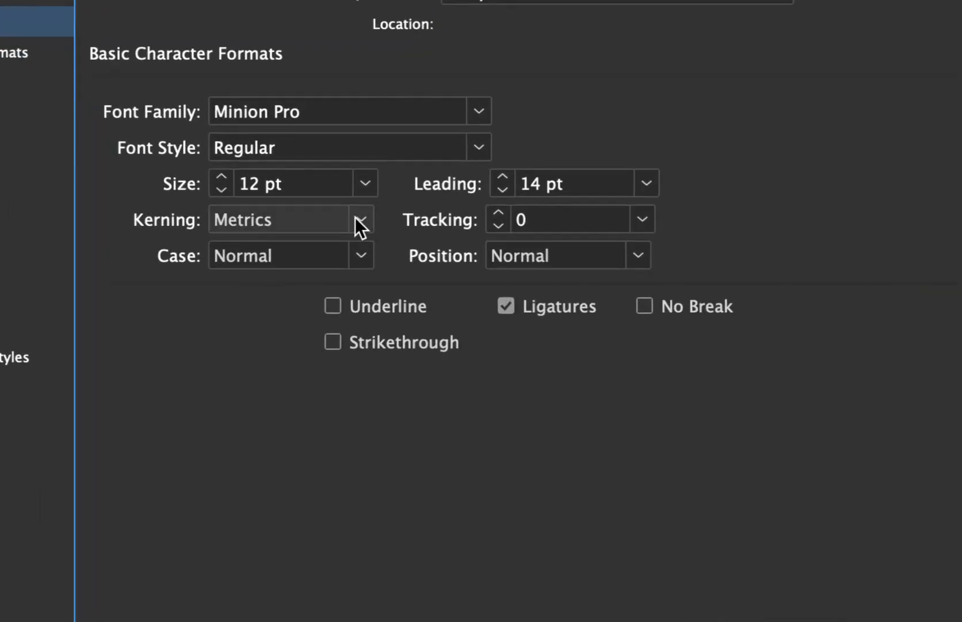
left_click(197, 184)
type("11")
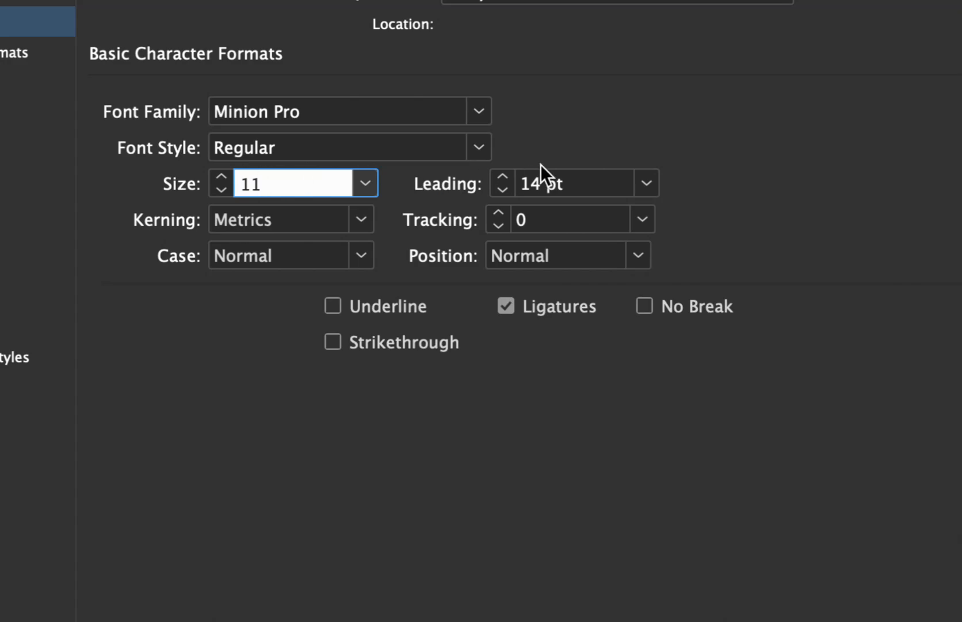
key("Tab")
type("1")
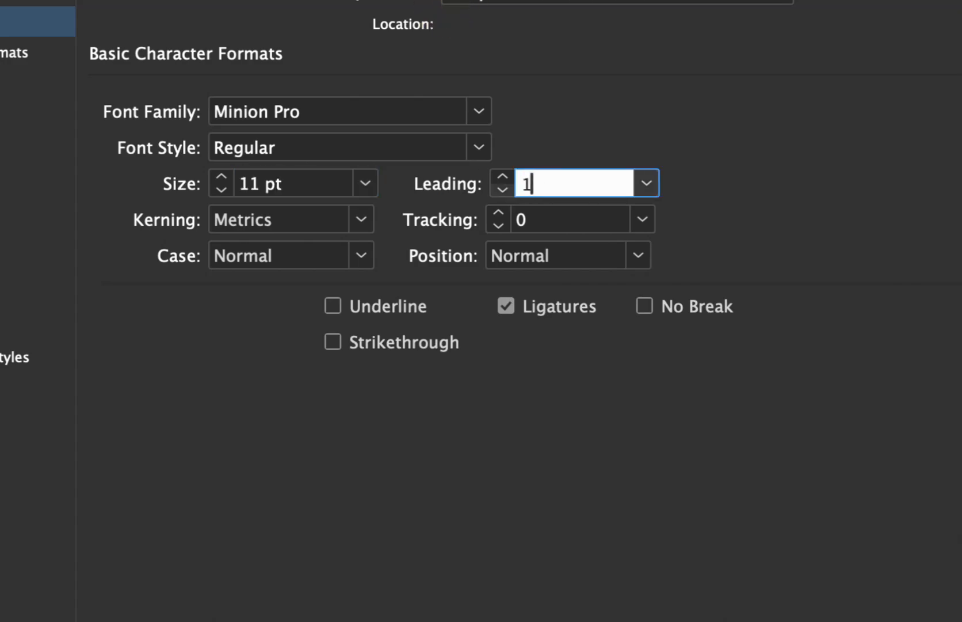
type("3")
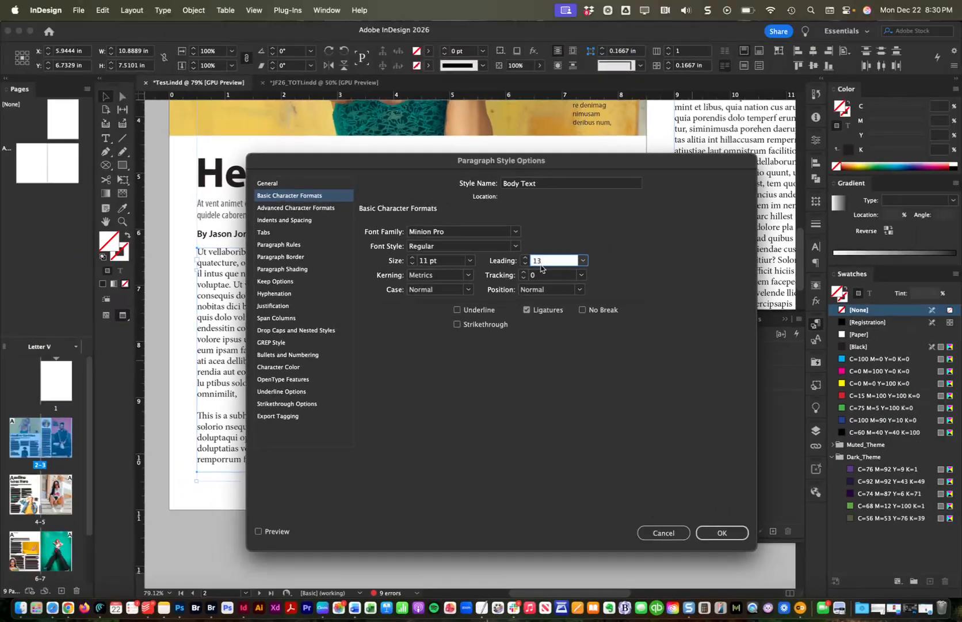
left_click(727, 533)
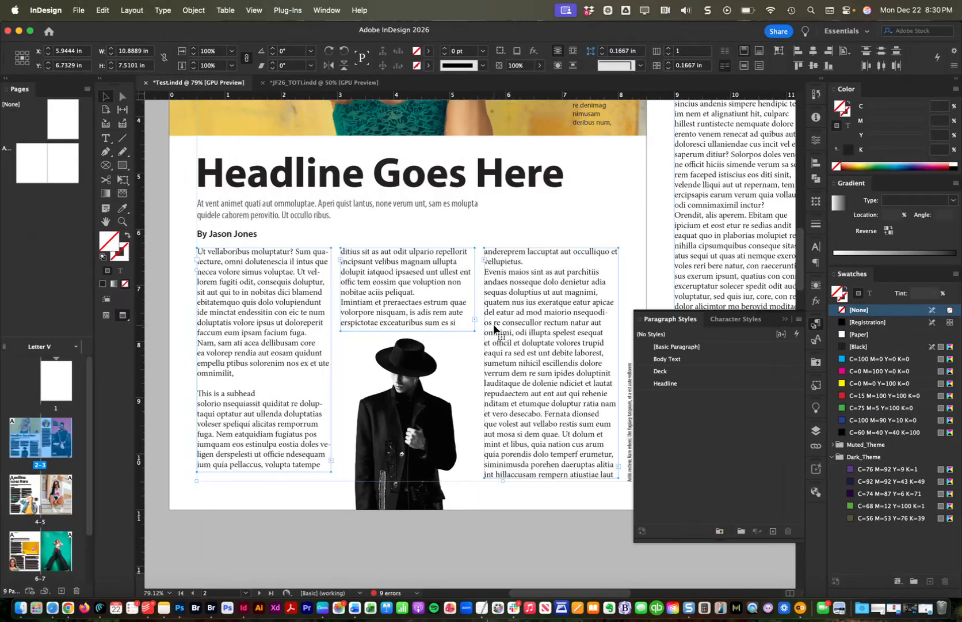
Apply the Body Text paragraph style to the entire body story of the page 4 article
left_click_drag(485, 340, 438, 345)
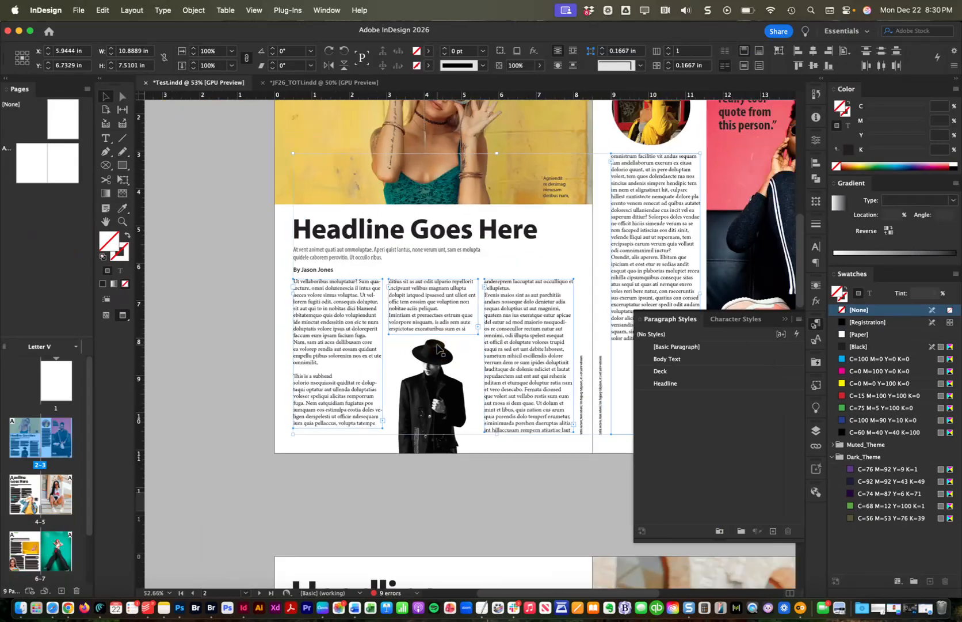
scroll(437, 345, "down", 15)
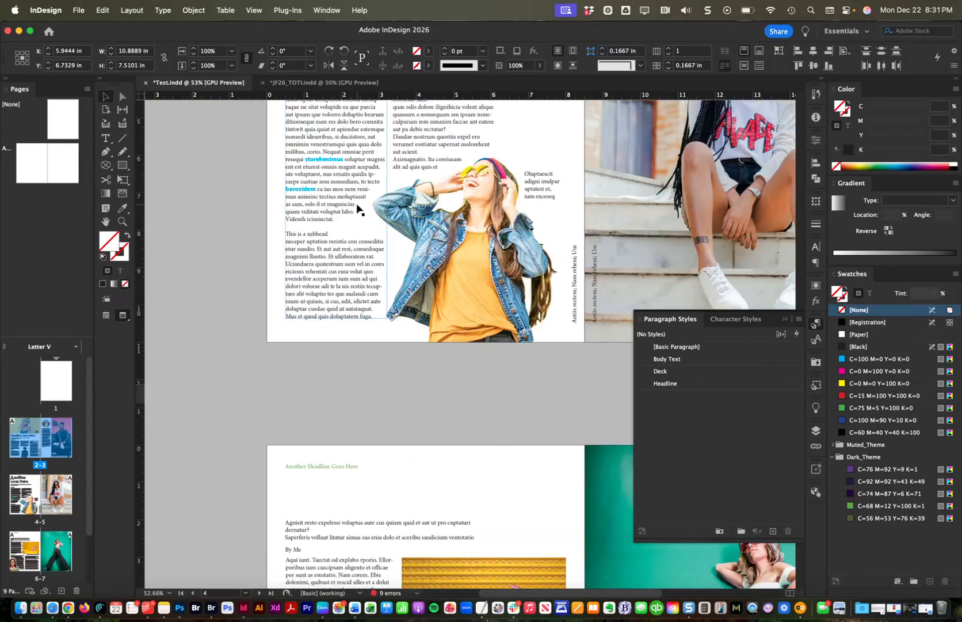
scroll(357, 210, "up", 5)
double_click(337, 230)
key("ctrl+a")
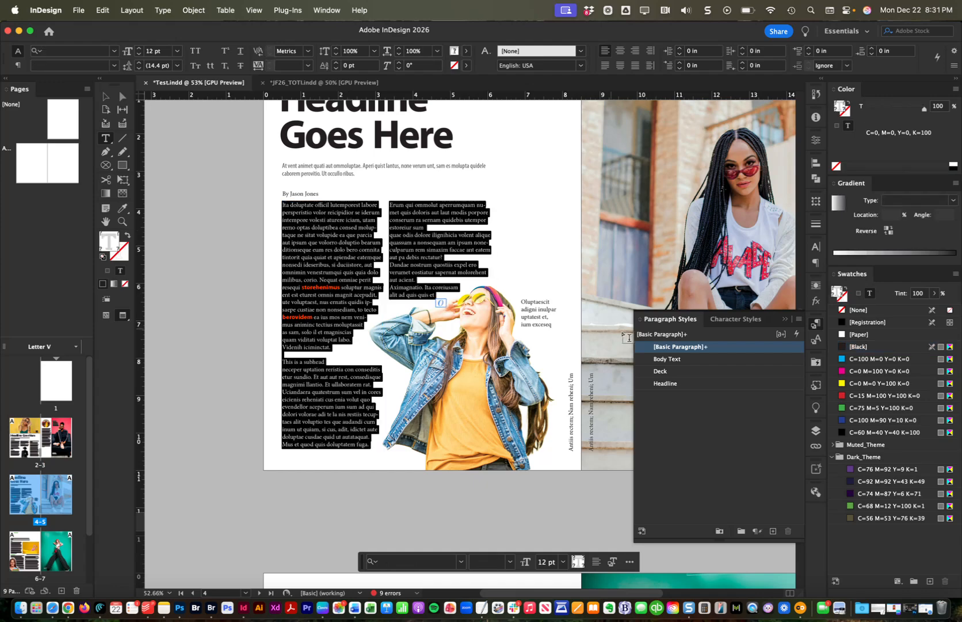
left_click(690, 360)
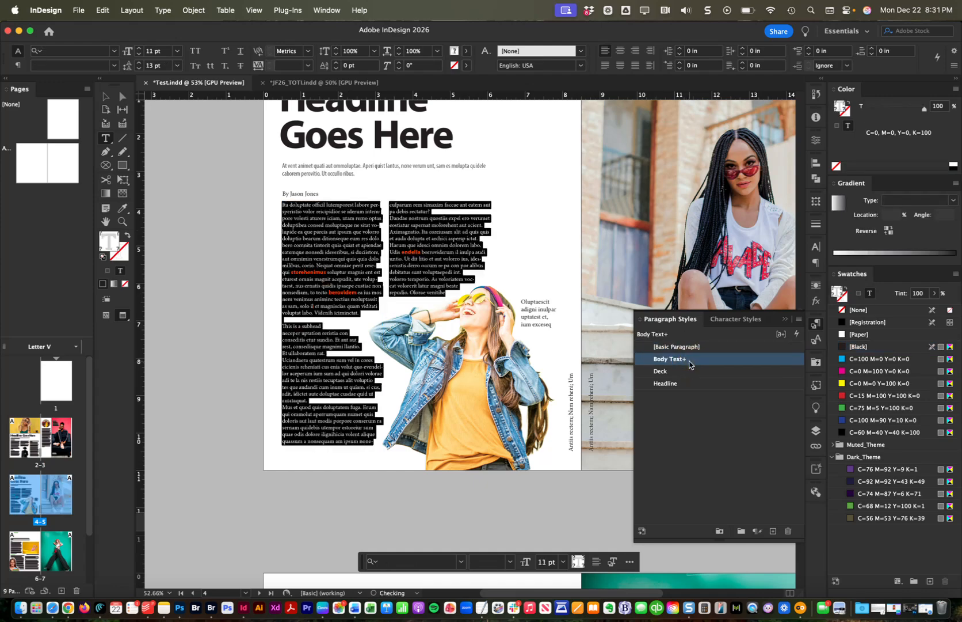
key("Escape")
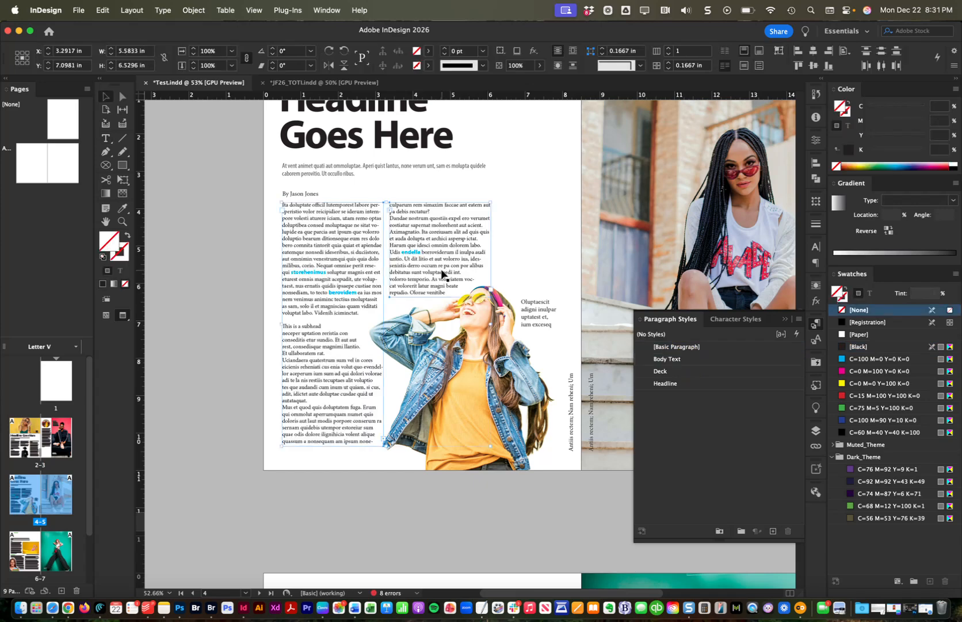
scroll(443, 274, "up", 2)
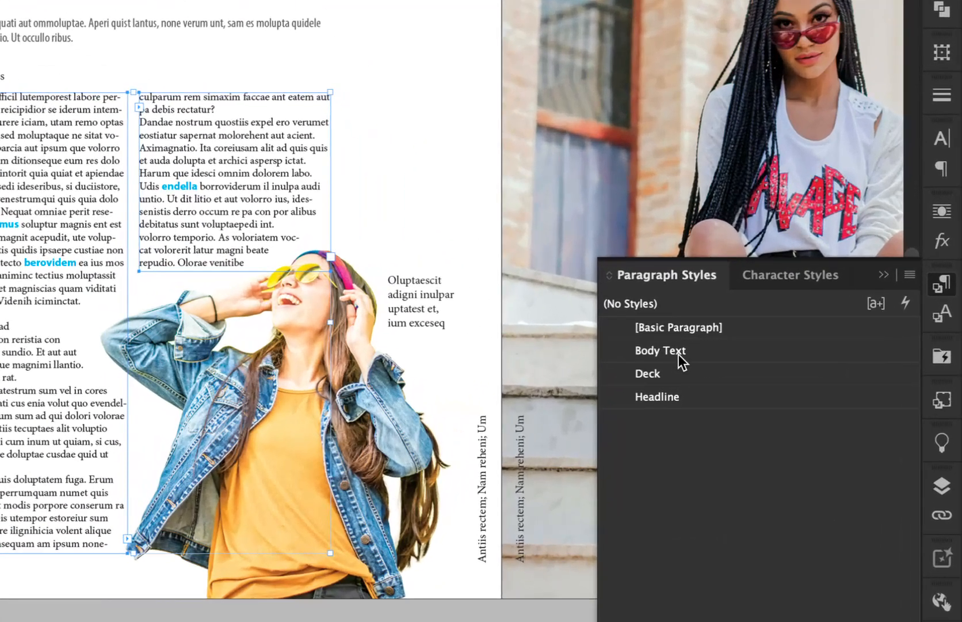
right_click(679, 352)
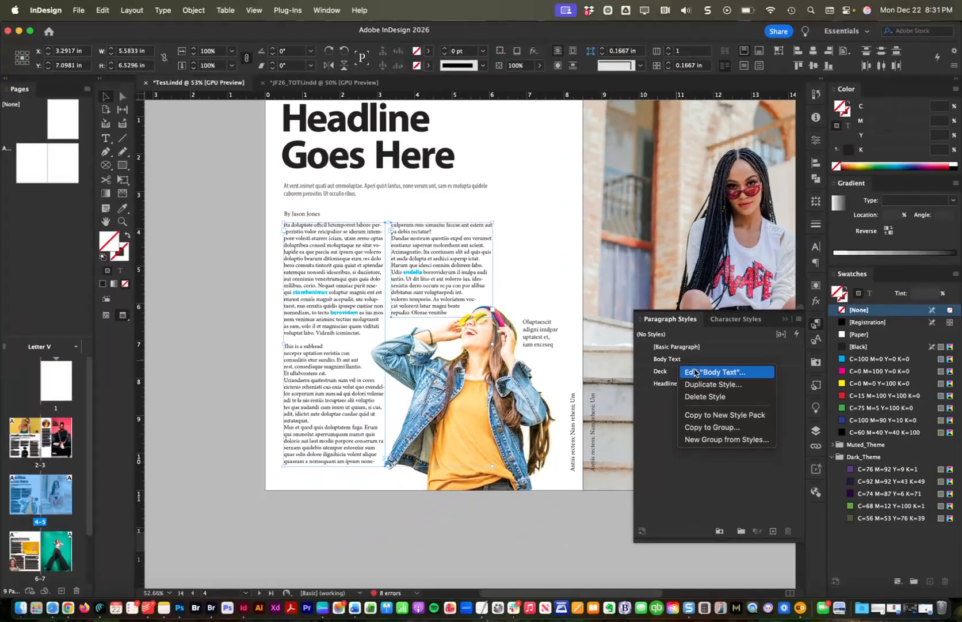
left_click(438, 111)
Format the word "consequis" in the page 2 body text as Myriad Pro Bold with the magenta C=0 M=100 Y=0 K=0 swatch
scroll(549, 231, "up", 10)
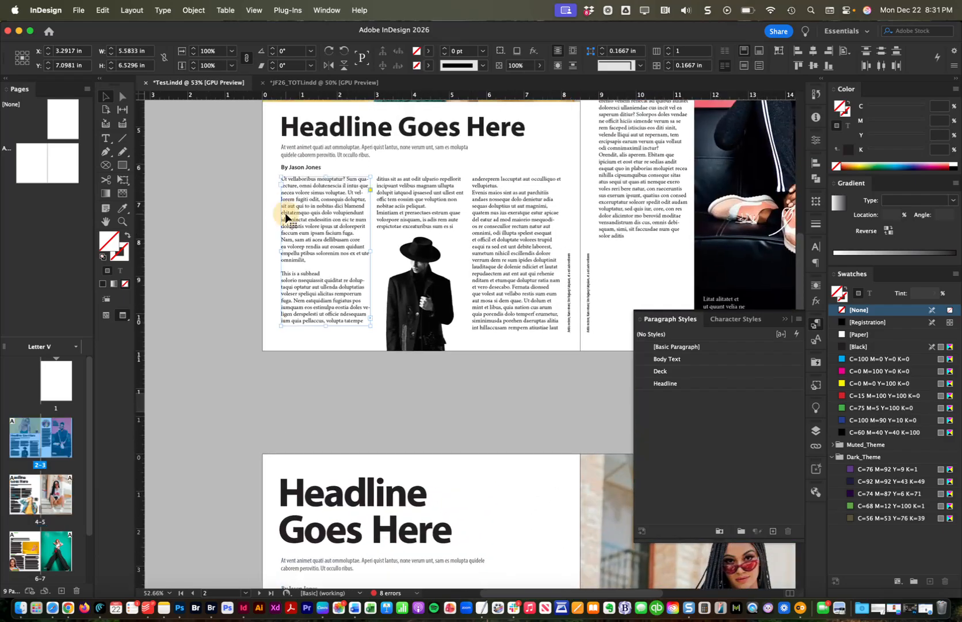
left_click(300, 188)
left_click_drag(300, 188, 464, 239)
double_click(413, 209)
double_click(427, 234)
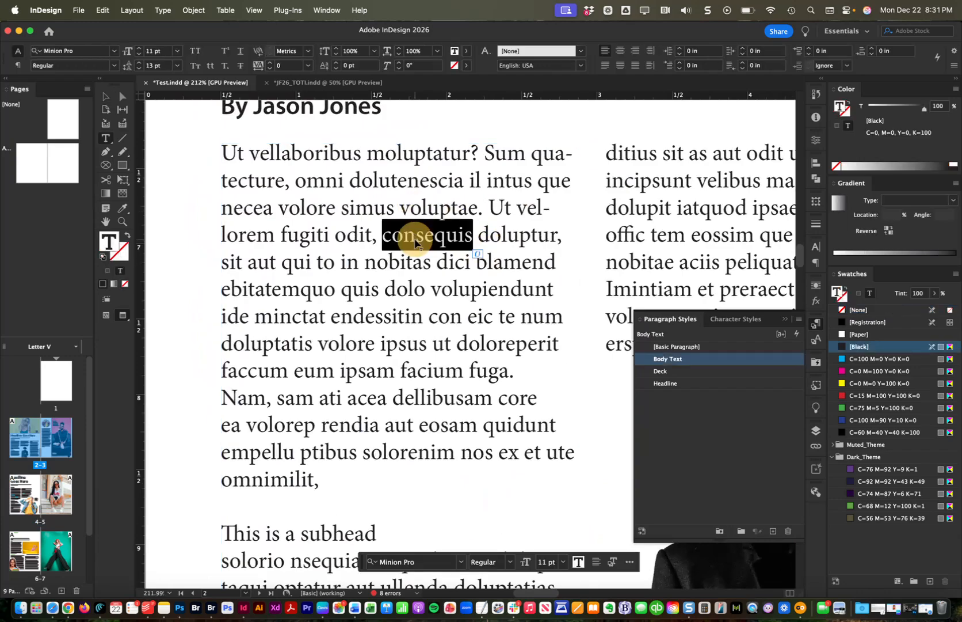
left_click(74, 51)
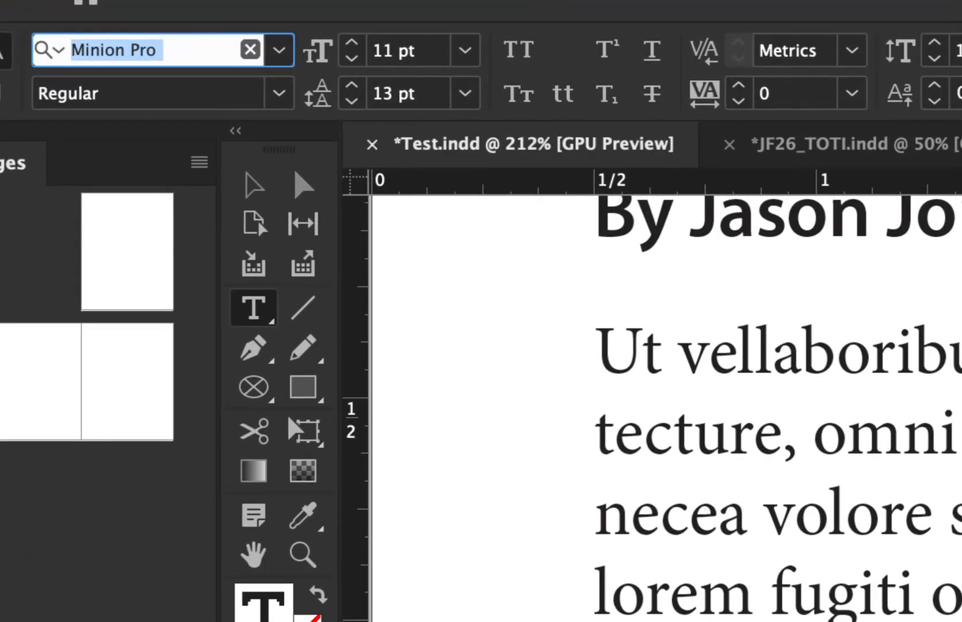
type("myr")
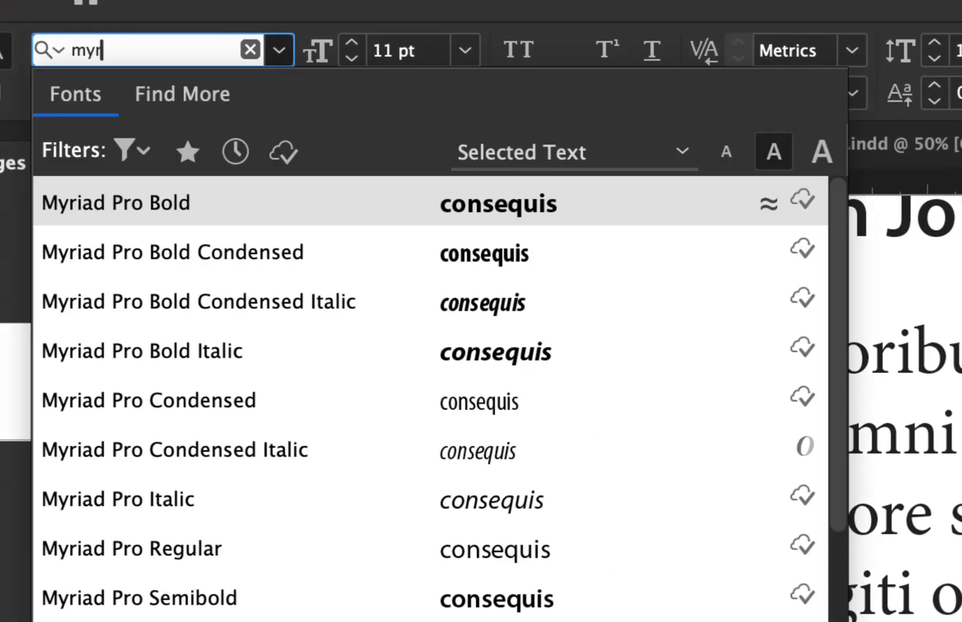
left_click(144, 198)
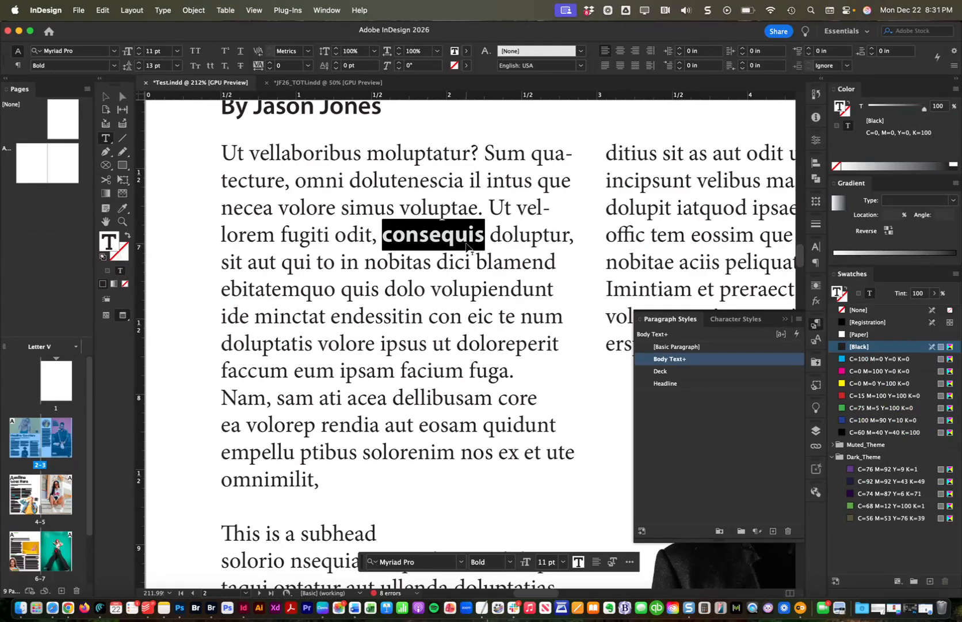
left_click(869, 373)
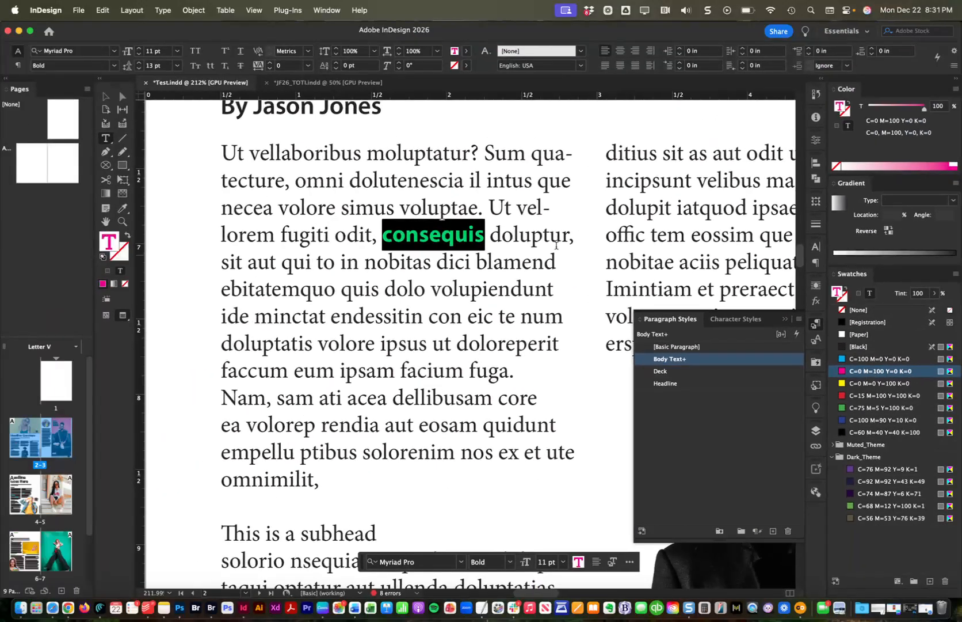
left_click(85, 77)
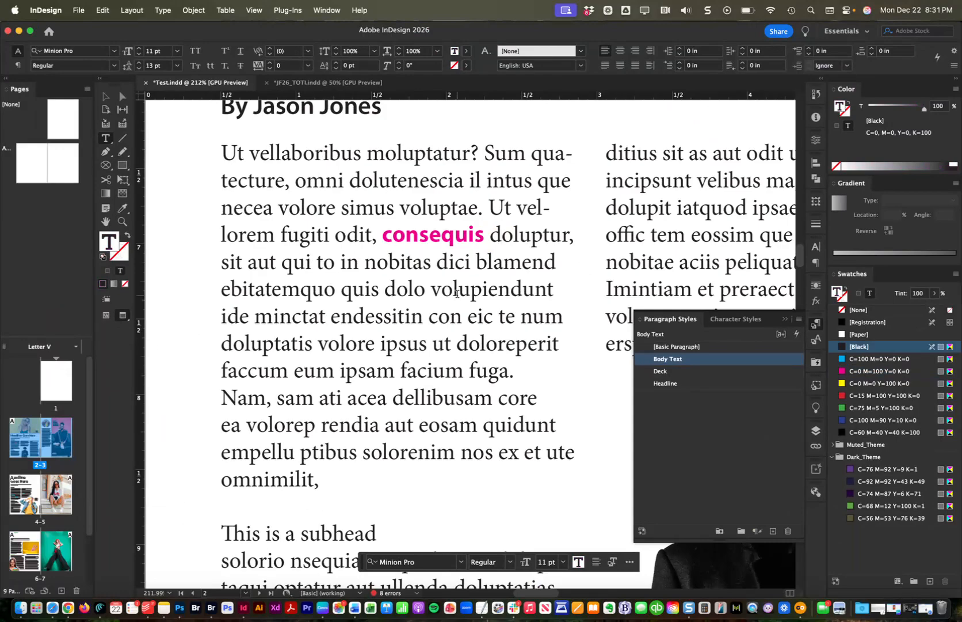
scroll(458, 294, "up", 2)
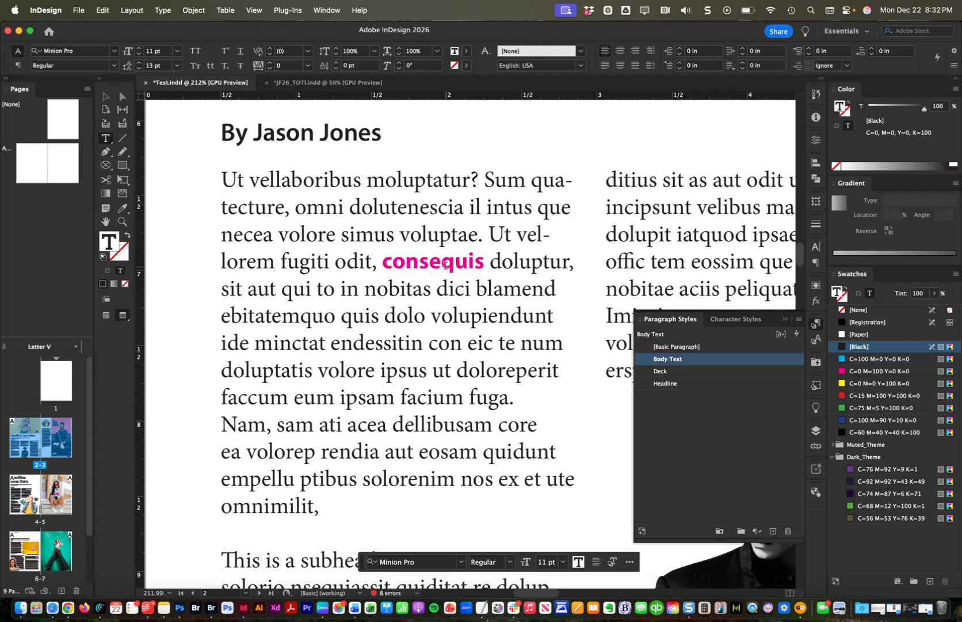
Start a new character style from the formatted word "consequis" and name it Bold Names – Myriad Bold
double_click(444, 263)
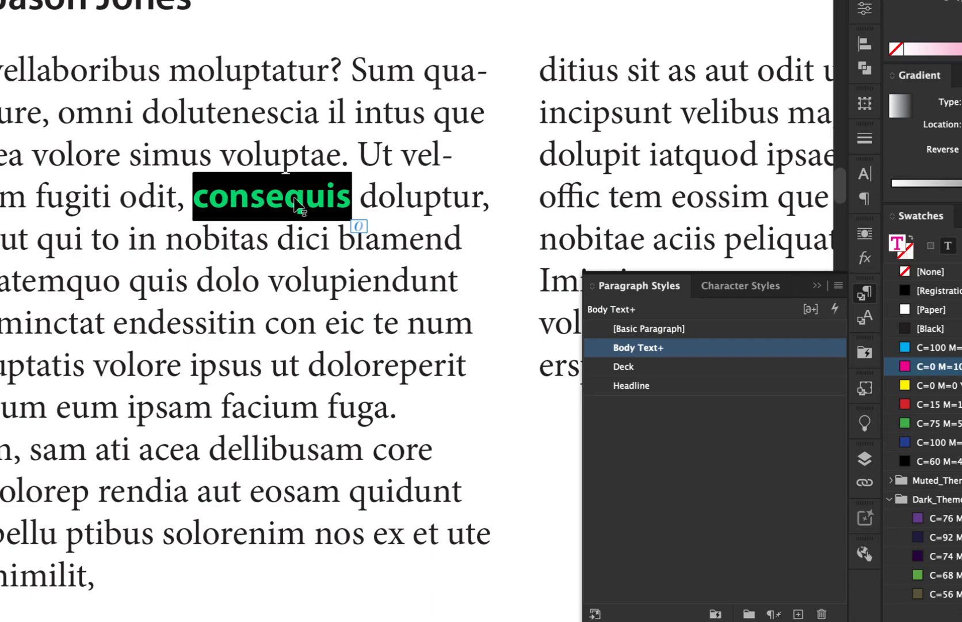
left_click(736, 286)
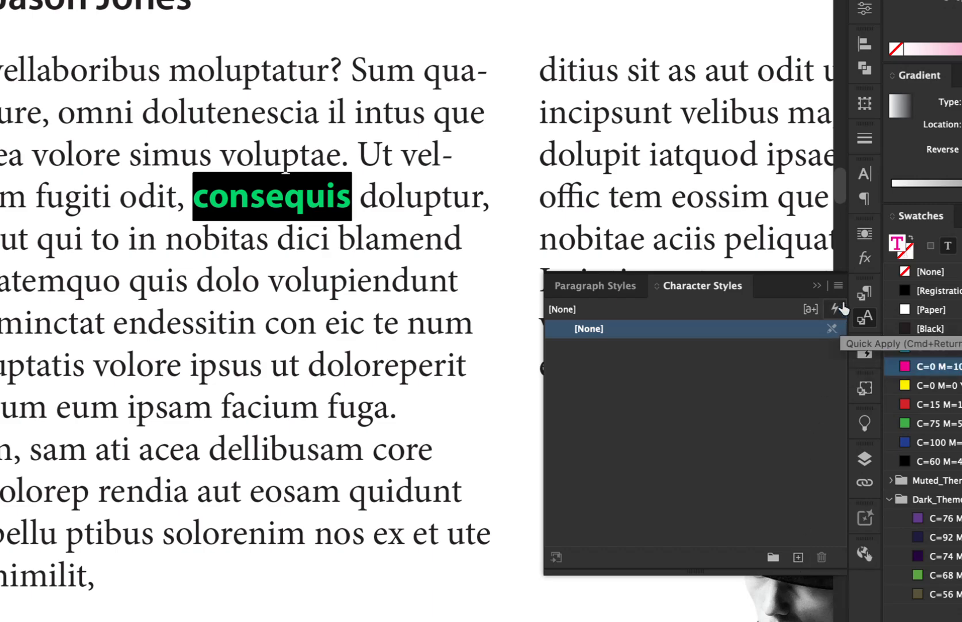
left_click(838, 286)
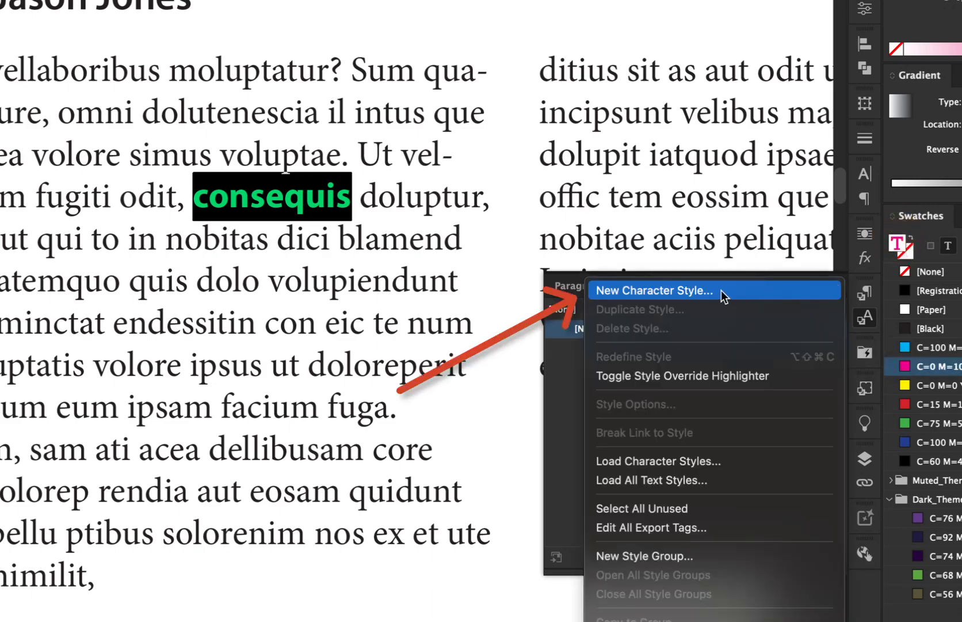
left_click(636, 292)
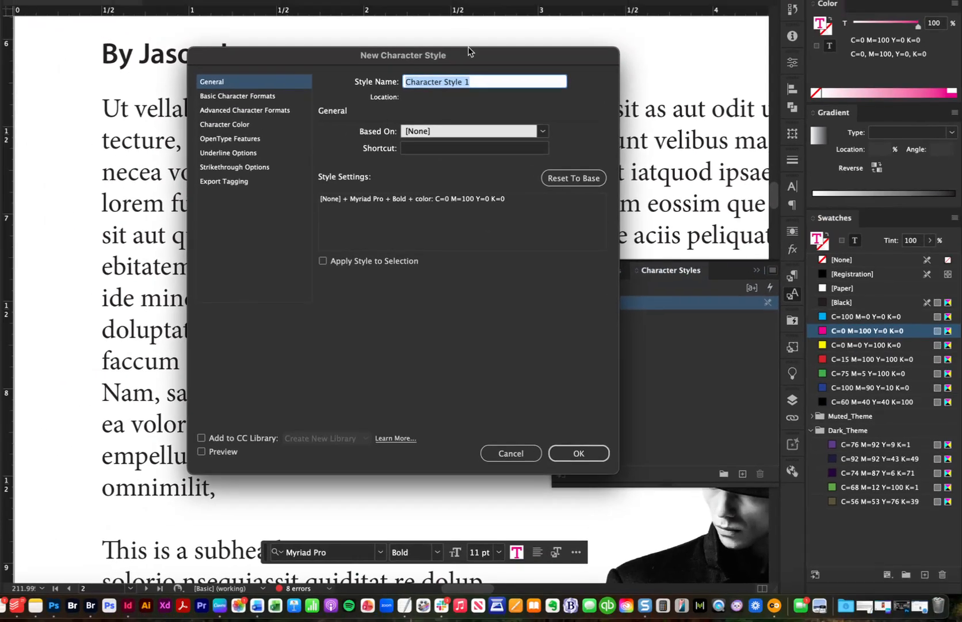
left_click_drag(469, 52, 688, 171)
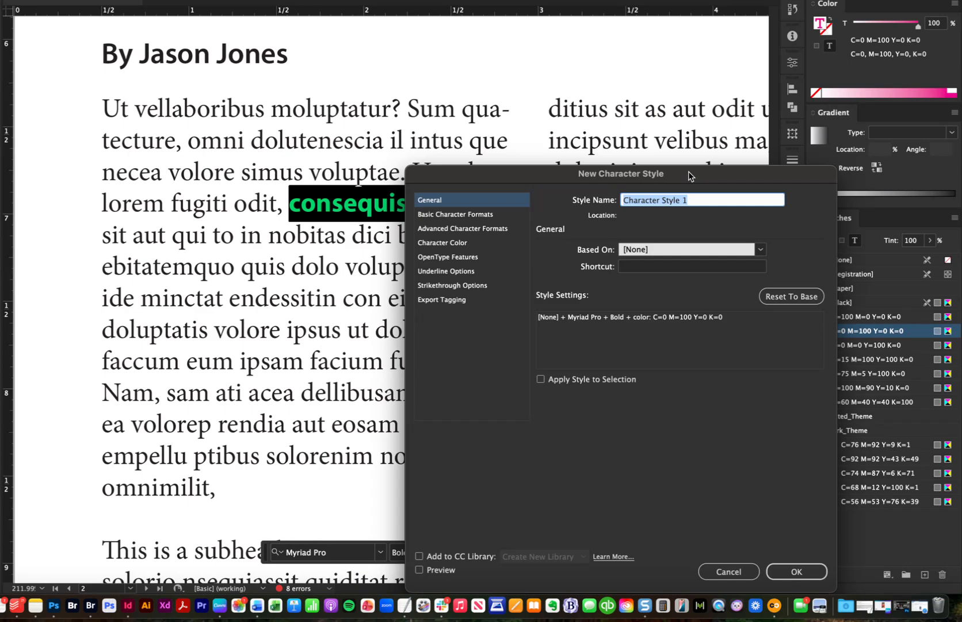
type("Na")
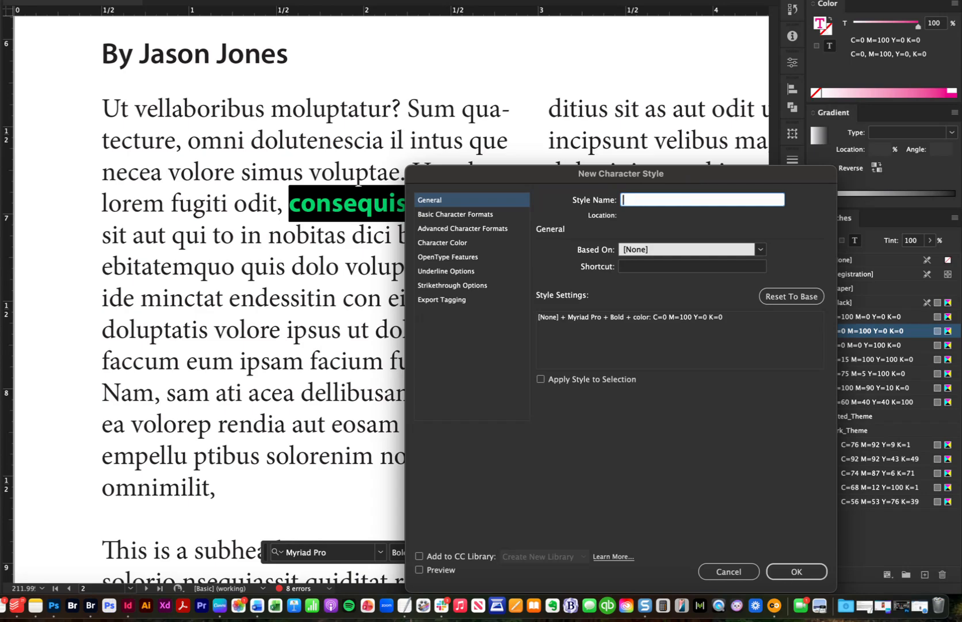
type("Bold Names – Myriad Bold")
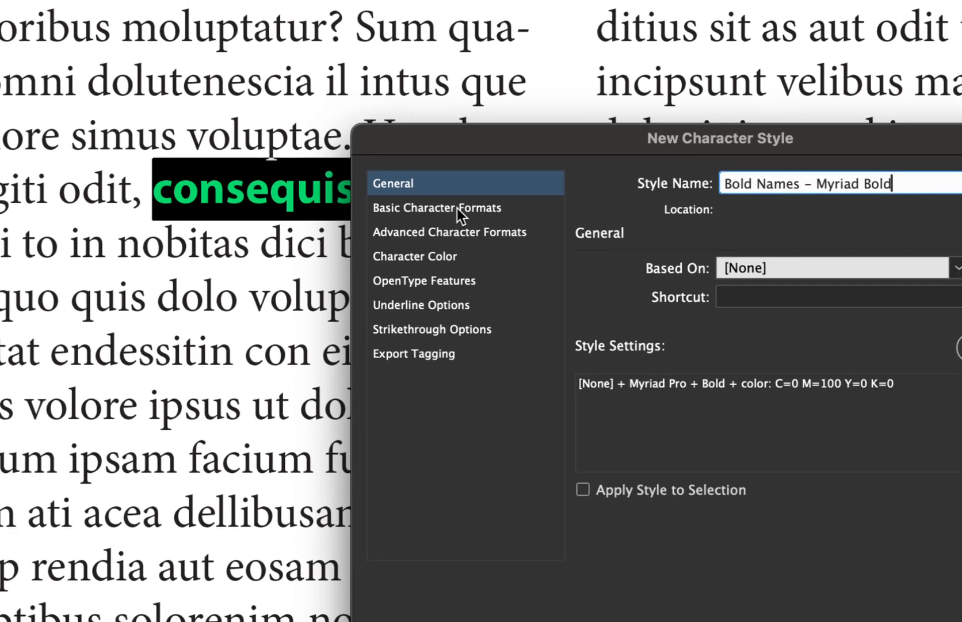
Check the new character style's basic character formats and character color, and save the style
left_click(482, 203)
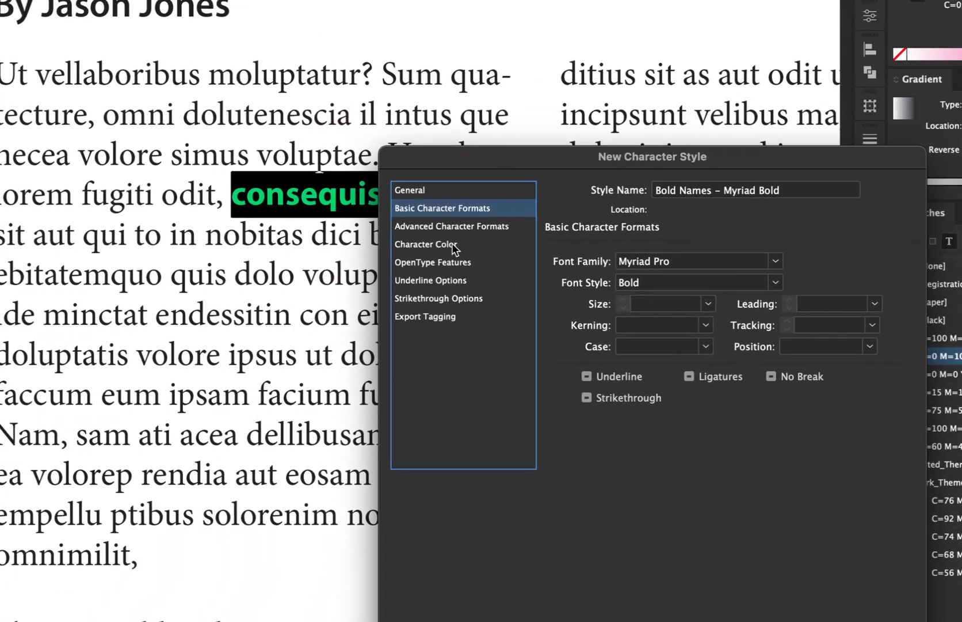
left_click(460, 244)
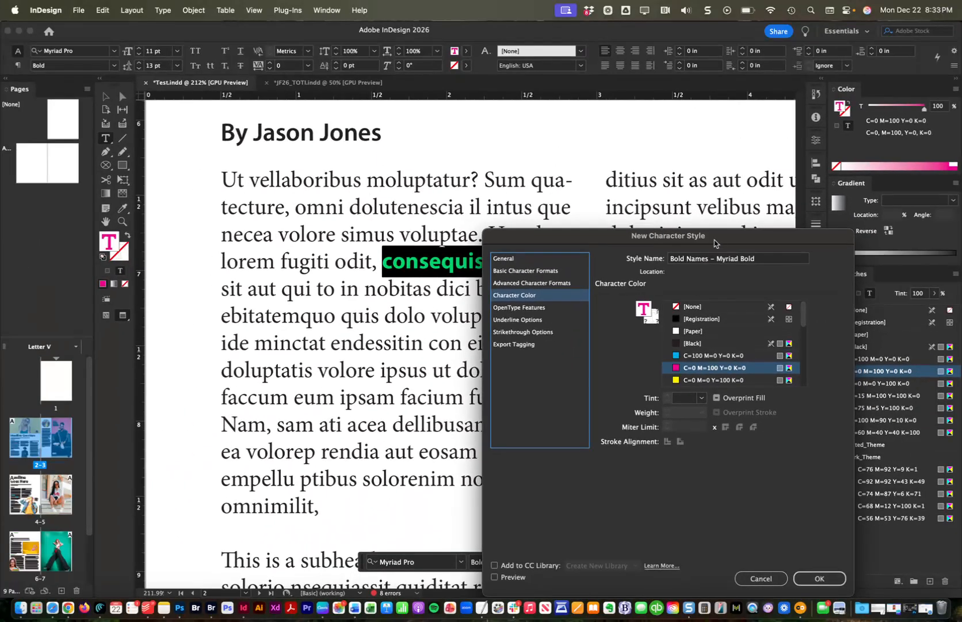
left_click_drag(716, 236, 765, 148)
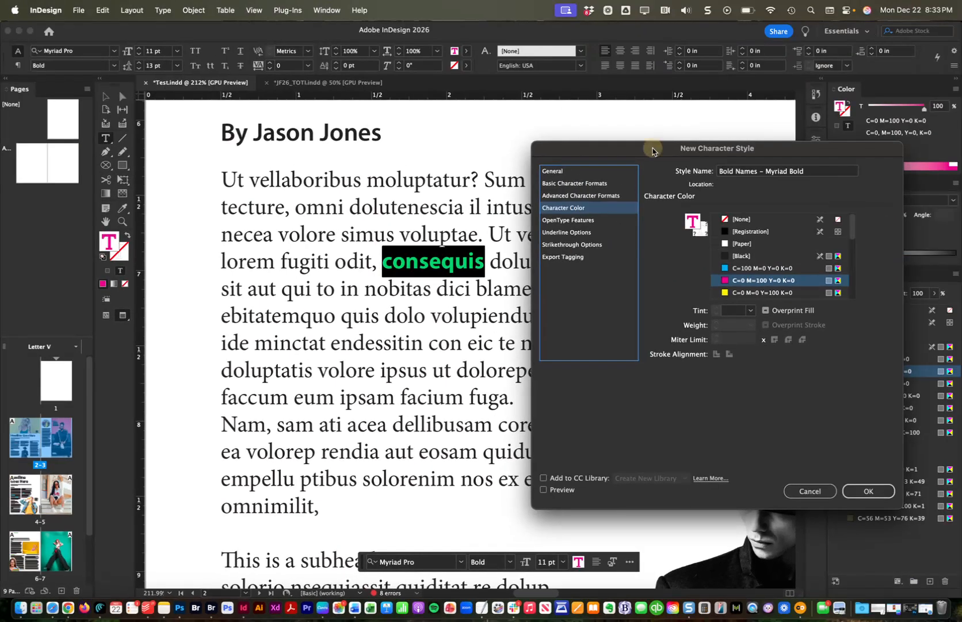
left_click_drag(748, 46, 702, 98)
left_click(847, 540)
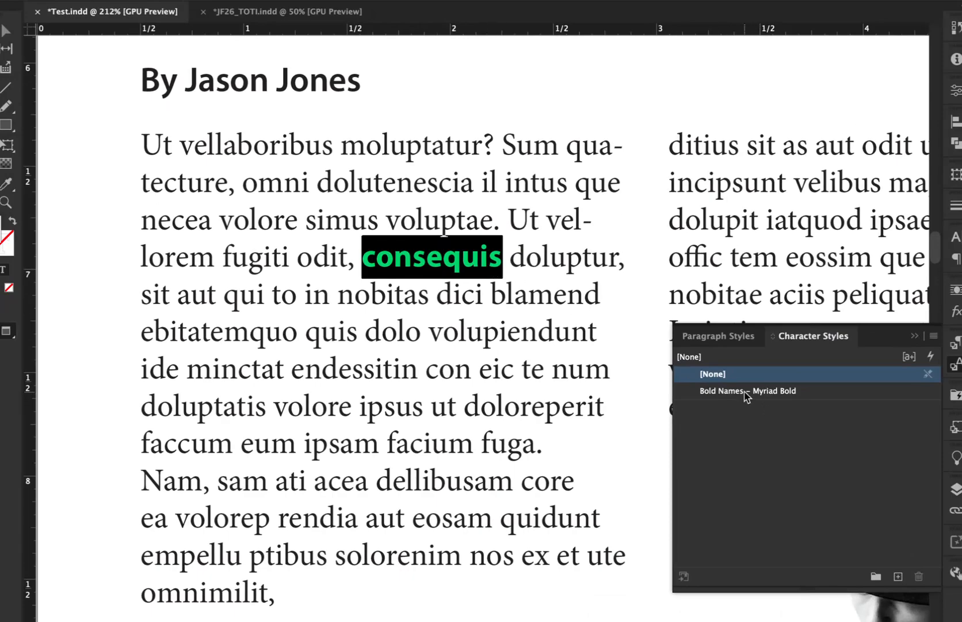
Apply the Bold Names – Myriad Bold character style to the words "consequis", "facium", "iatquod" and "minctat" in the page 2 body text
left_click(745, 391)
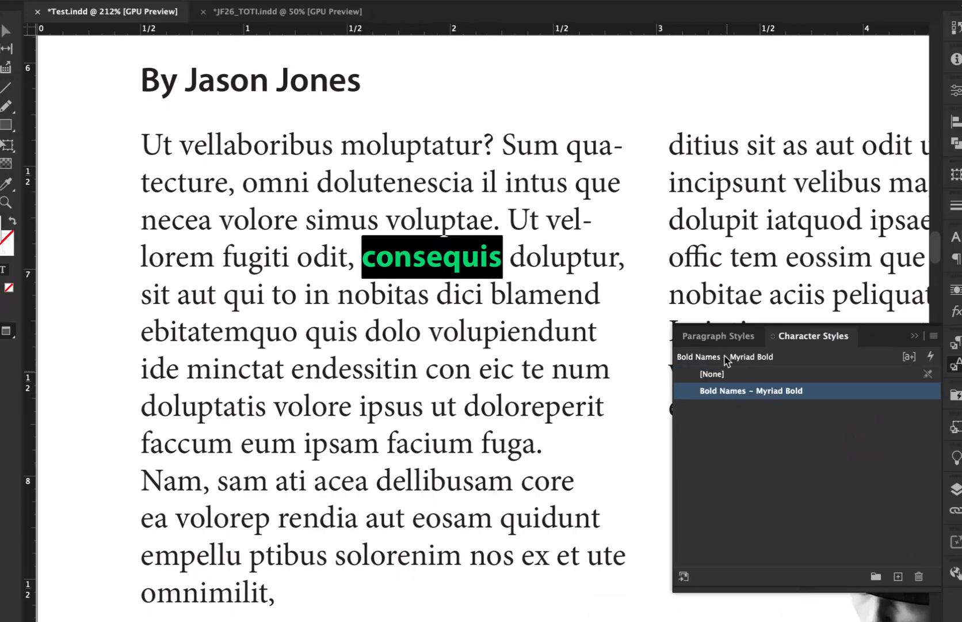
double_click(427, 444)
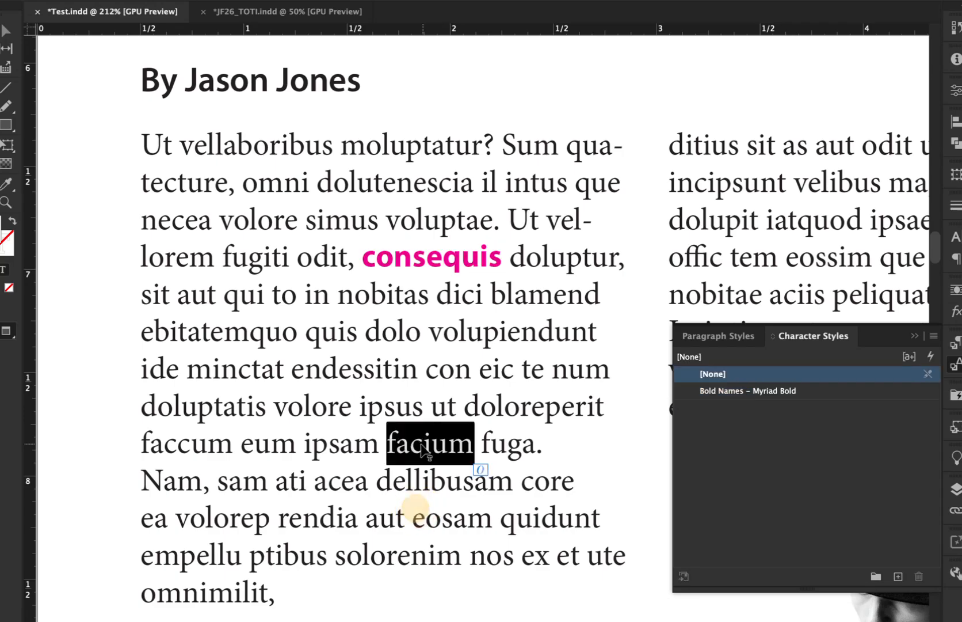
left_click(735, 394)
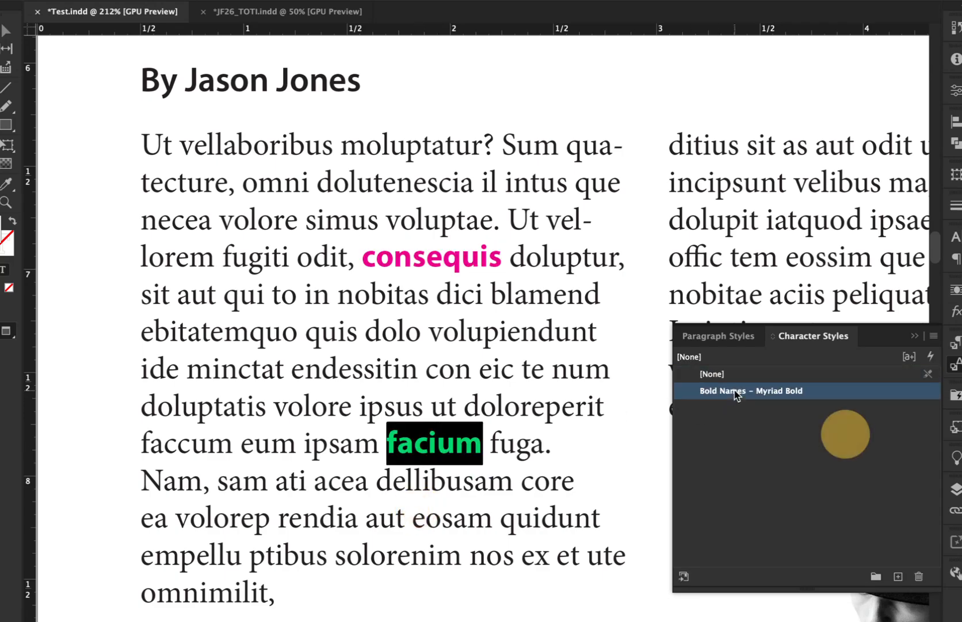
double_click(796, 221)
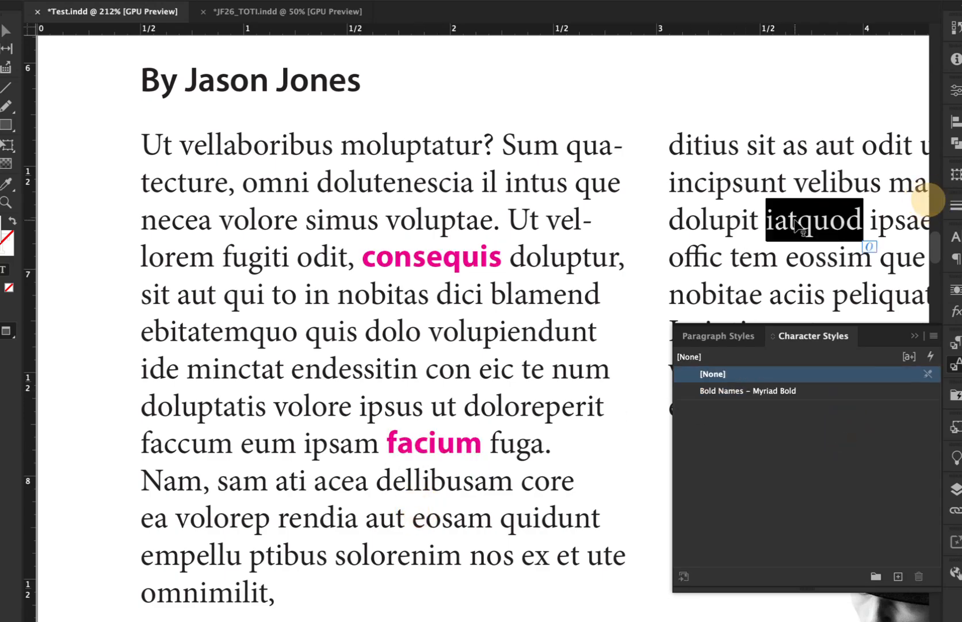
left_click(767, 393)
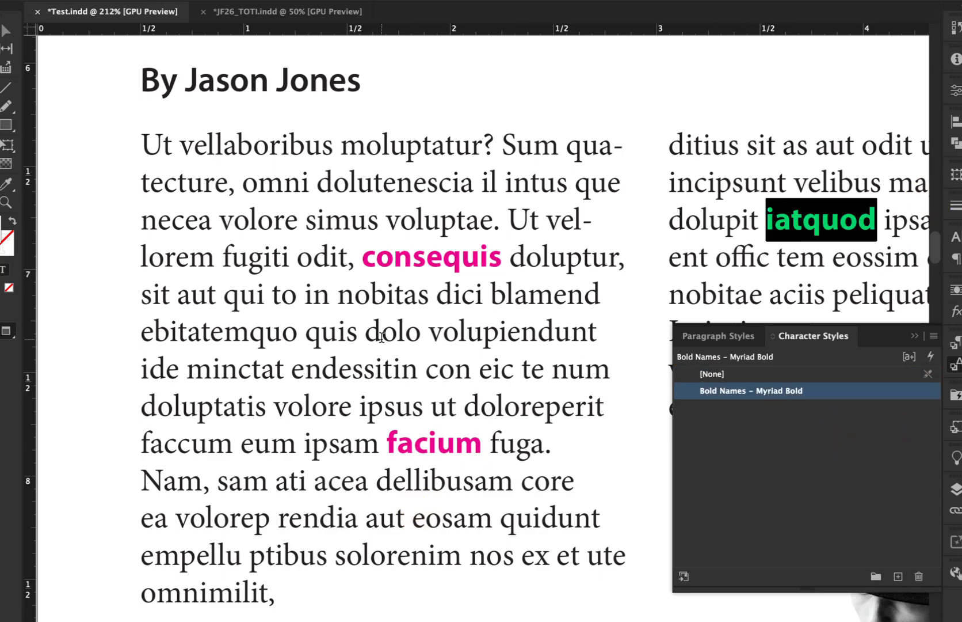
double_click(227, 374)
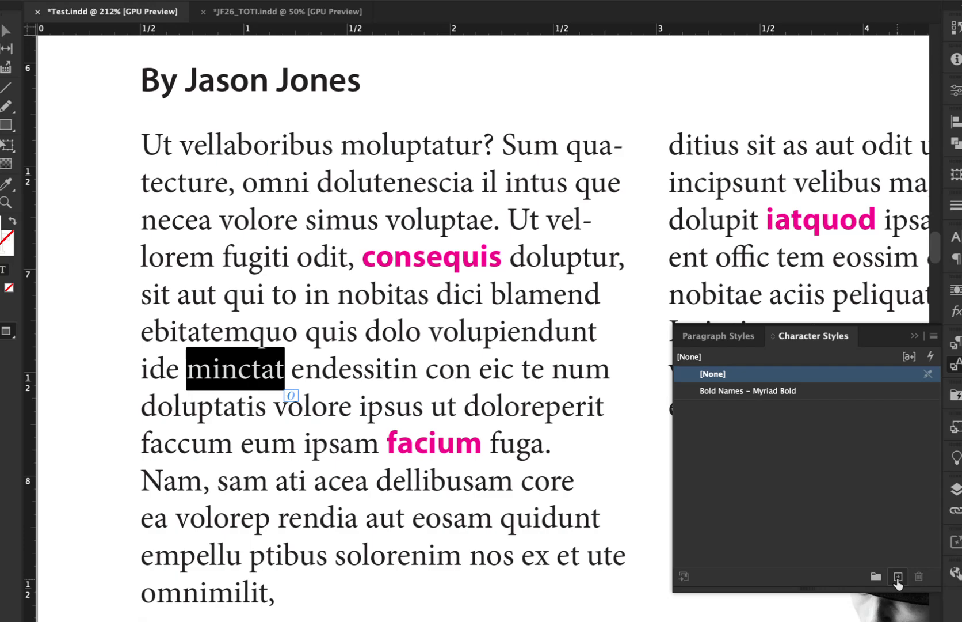
left_click(772, 392)
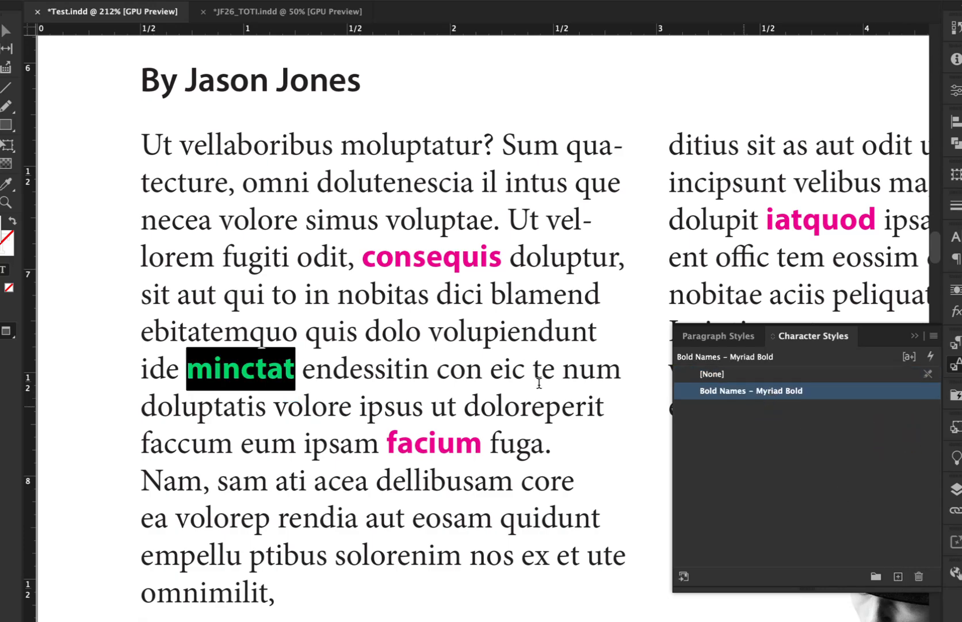
left_click(266, 371)
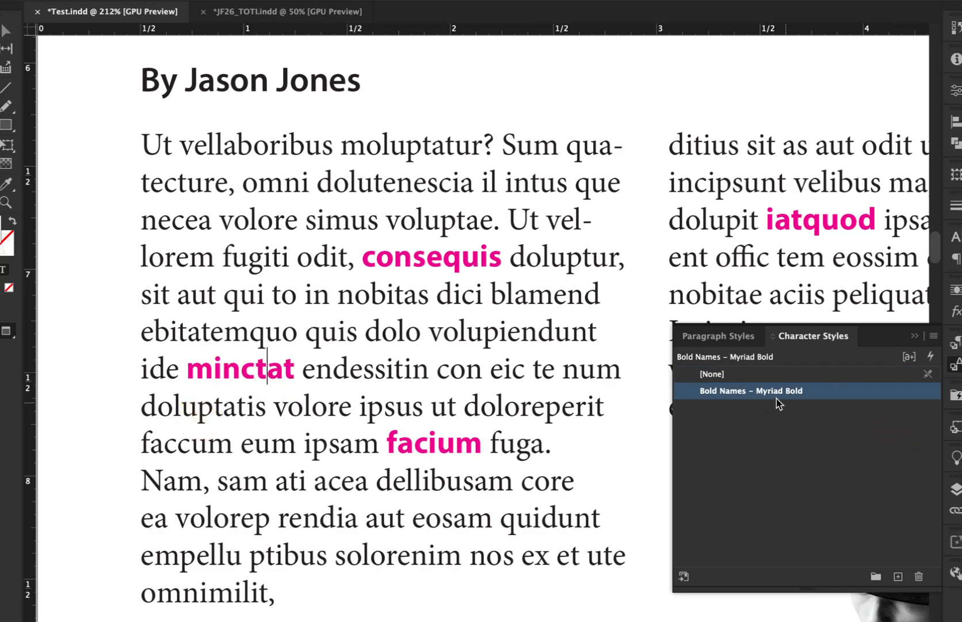
Change the Bold Names – Myriad Bold style's character color to C=100 M=0 Y=0 K=0, compare with the preview, save it and leave text editing
right_click(740, 392)
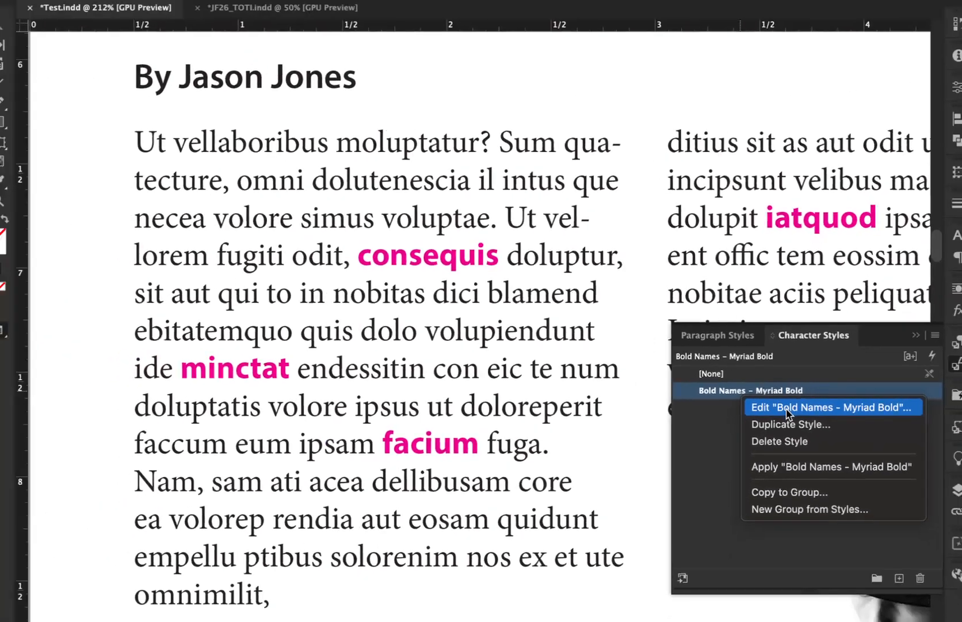
left_click(788, 409)
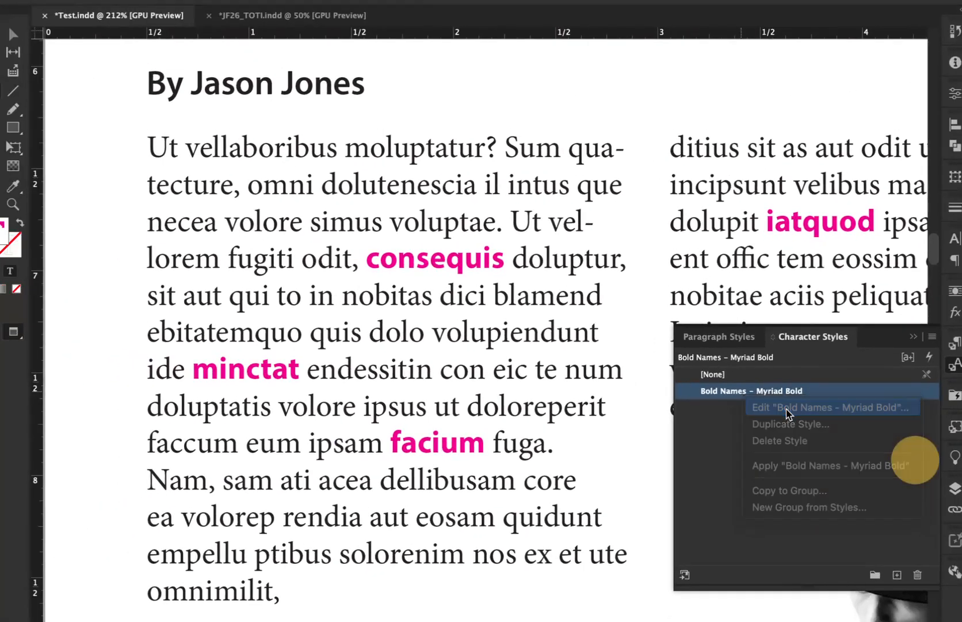
left_click(580, 257)
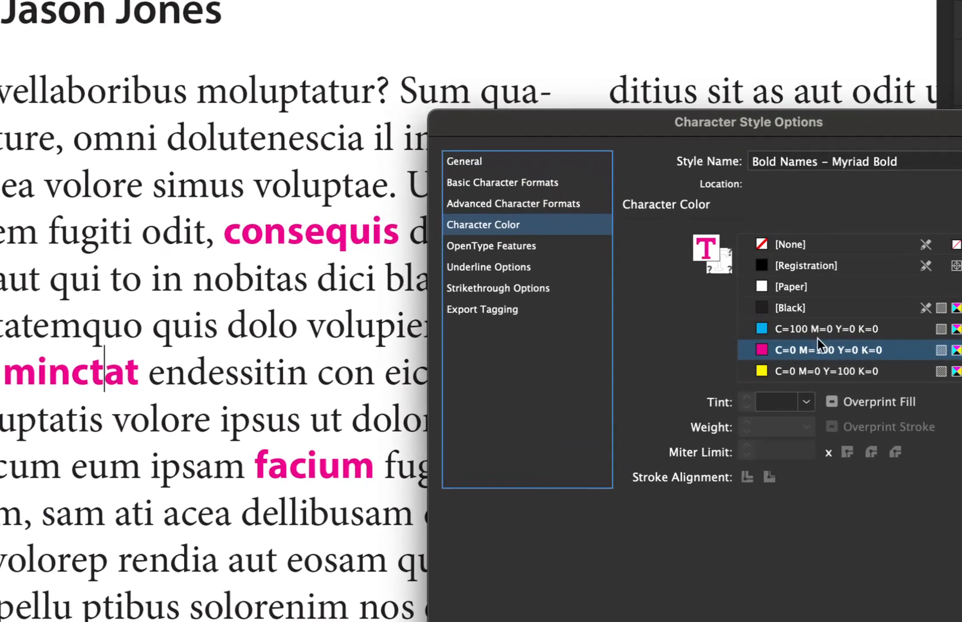
left_click(821, 334)
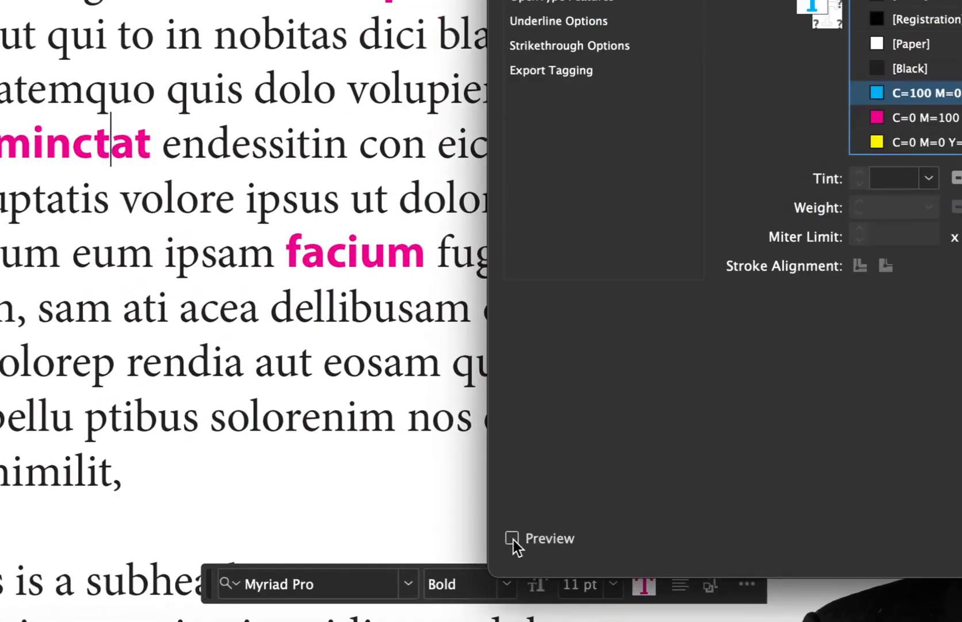
left_click(513, 539)
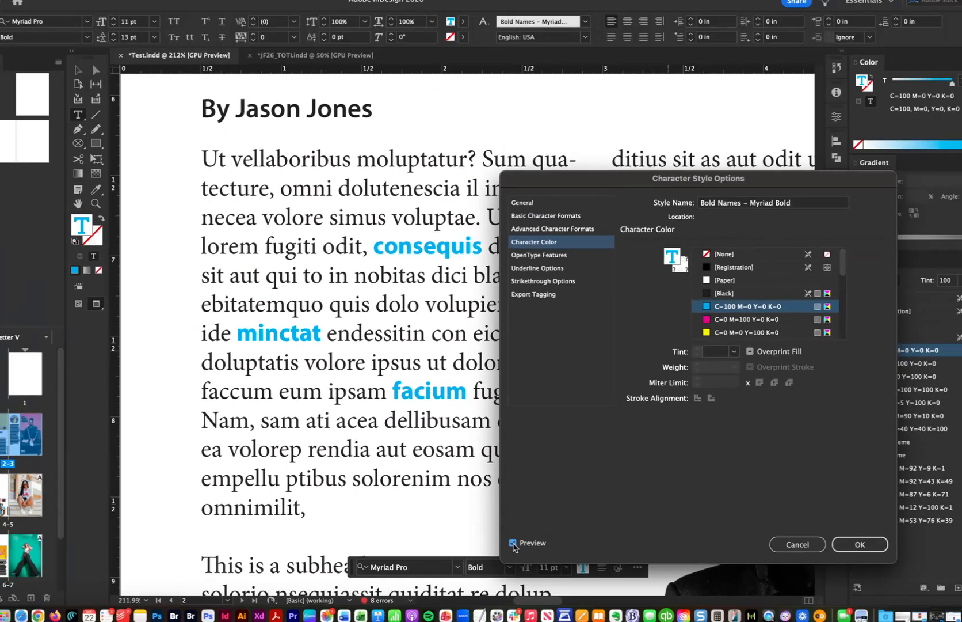
left_click(512, 541)
left_click(512, 541)
left_click(513, 542)
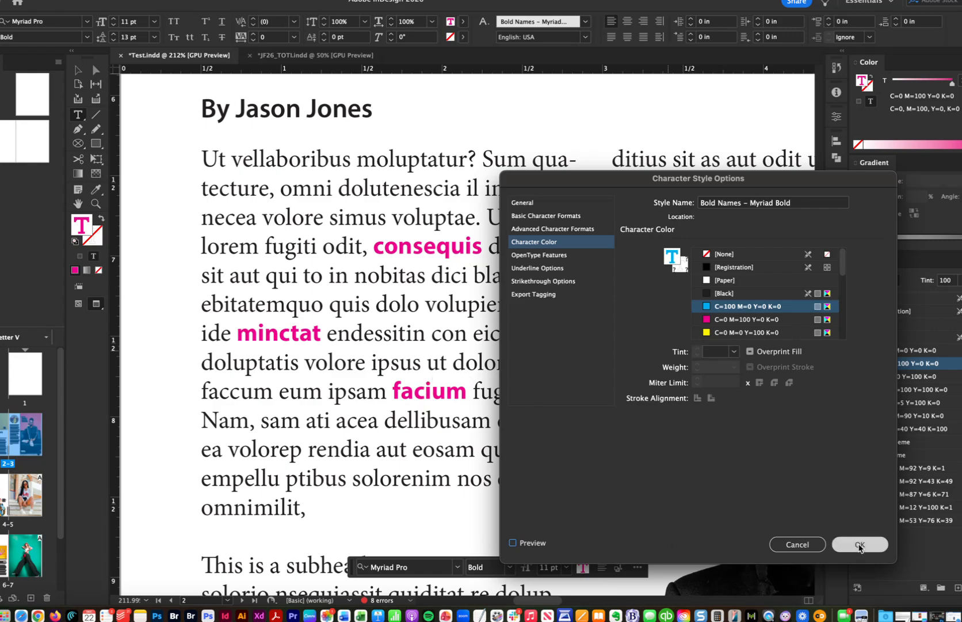
left_click(860, 544)
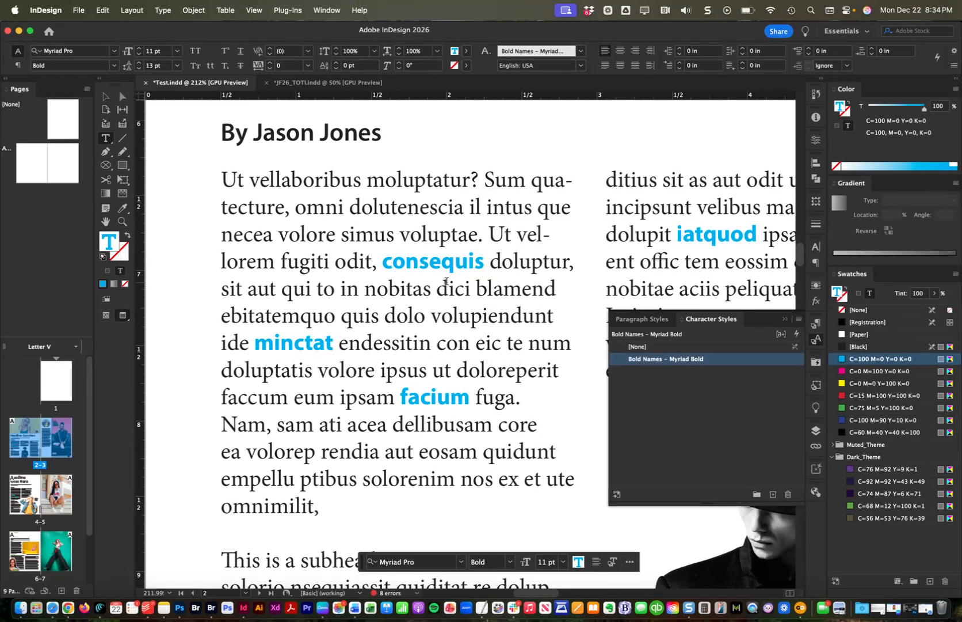
type("v")
key("Escape")
key("cmd+z")
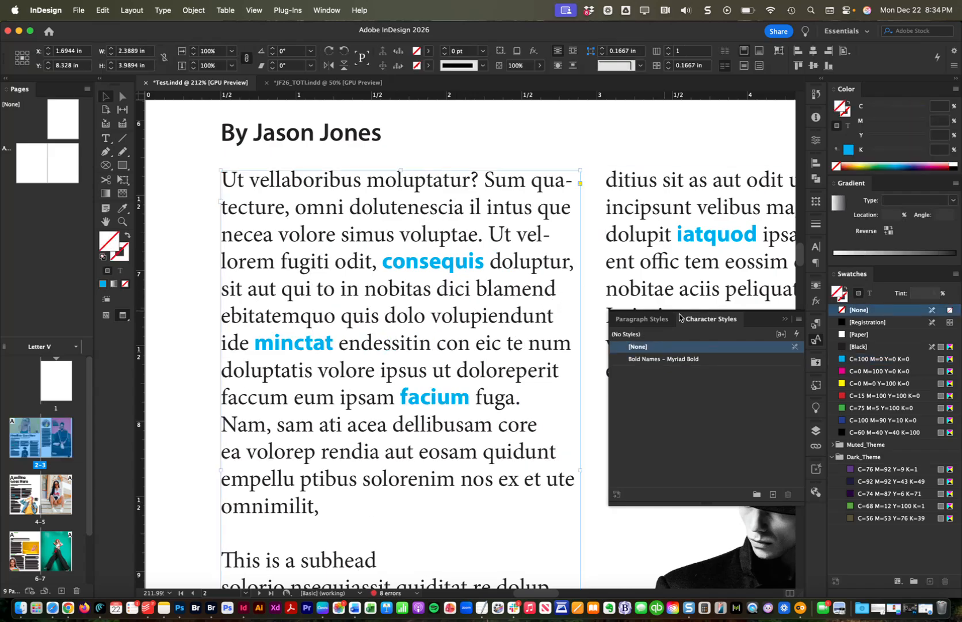
Check the words styled with Bold Names – Myriad Bold in the body text of the page 2 and page 4 articles
scroll(551, 331, "down", 5)
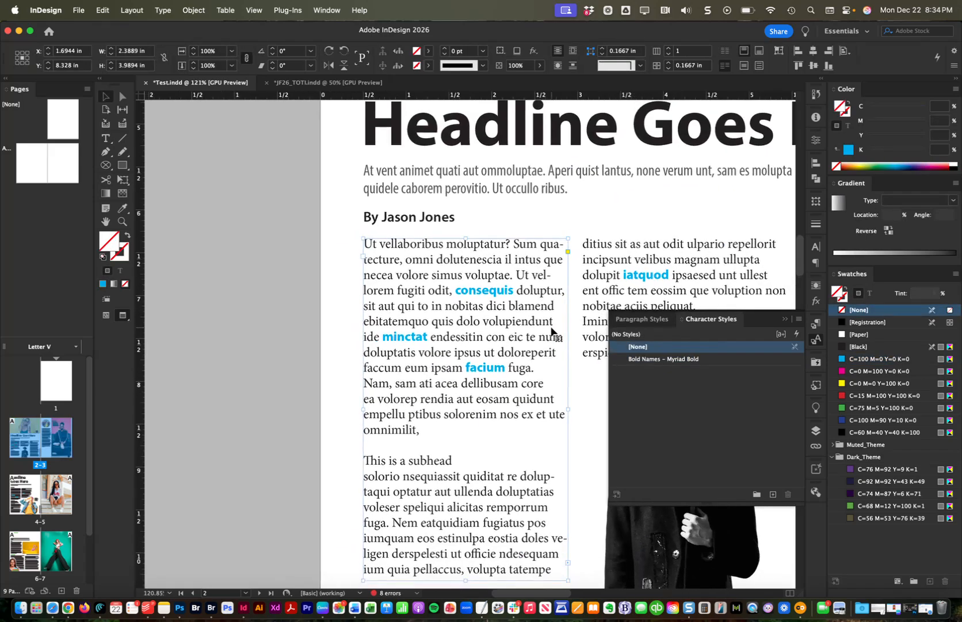
scroll(552, 331, "down", 3)
scroll(551, 331, "right", 5)
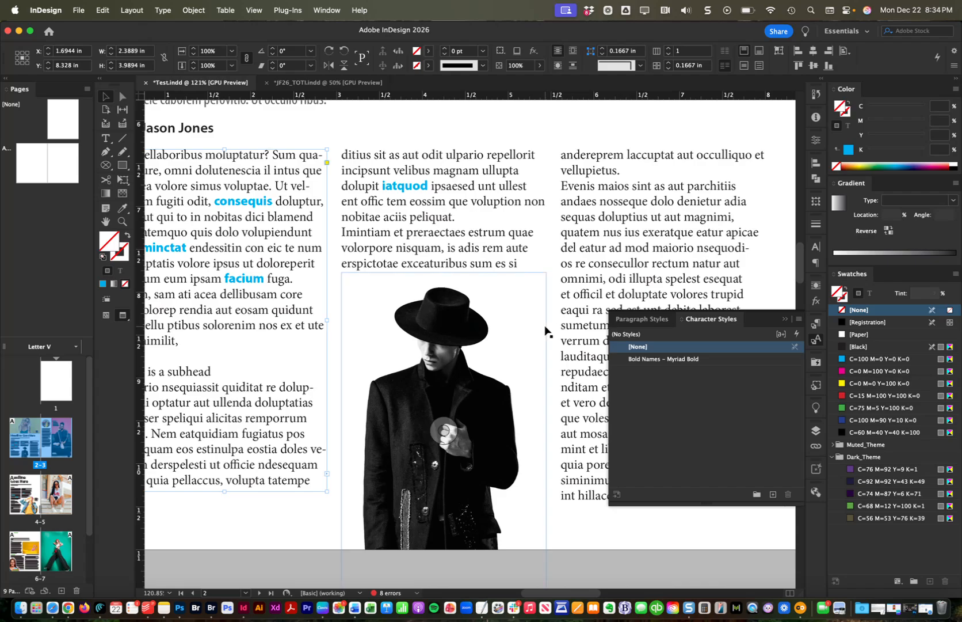
scroll(547, 331, "down", 4)
scroll(546, 331, "down", 8)
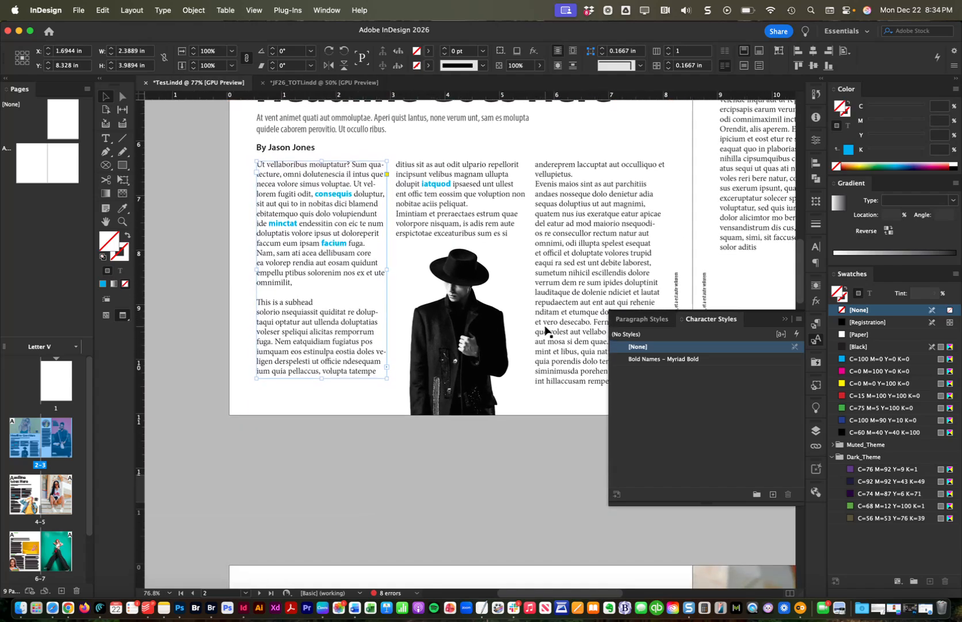
scroll(547, 331, "right", 2)
scroll(546, 331, "down", 6)
scroll(547, 331, "right", 1)
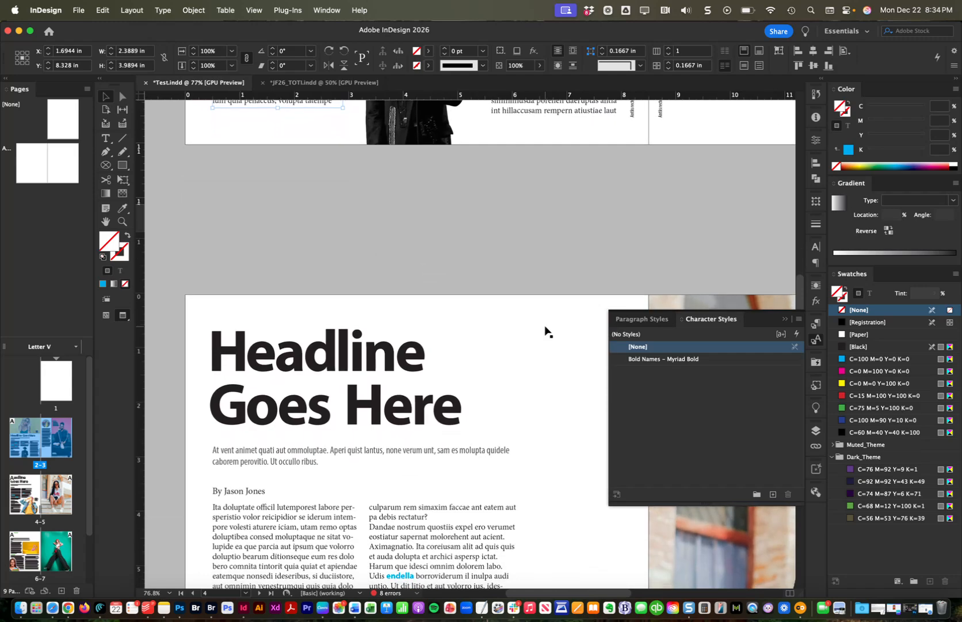
scroll(546, 331, "down", 8)
scroll(547, 331, "right", 1)
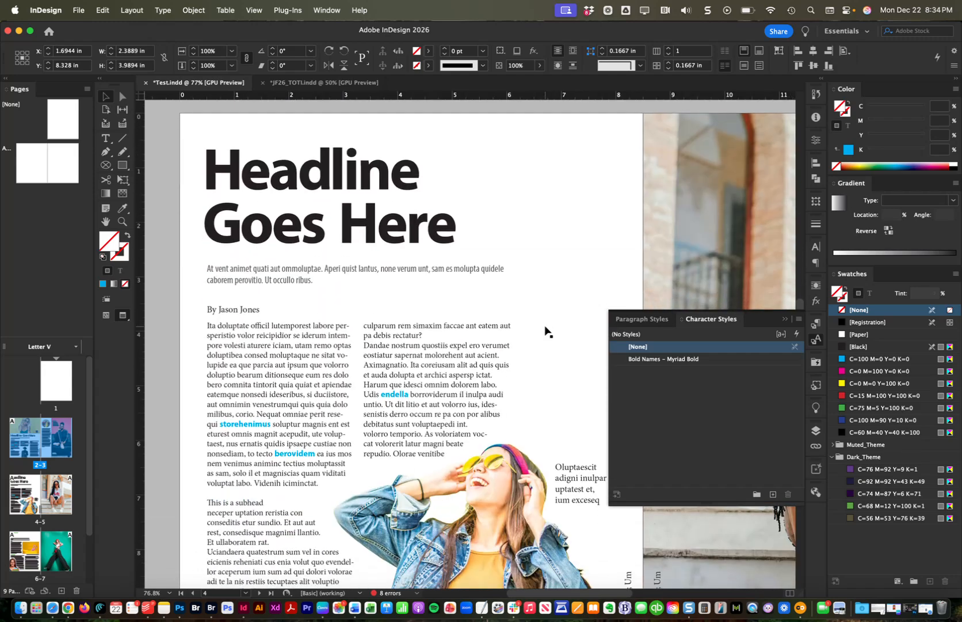
scroll(547, 331, "down", 4)
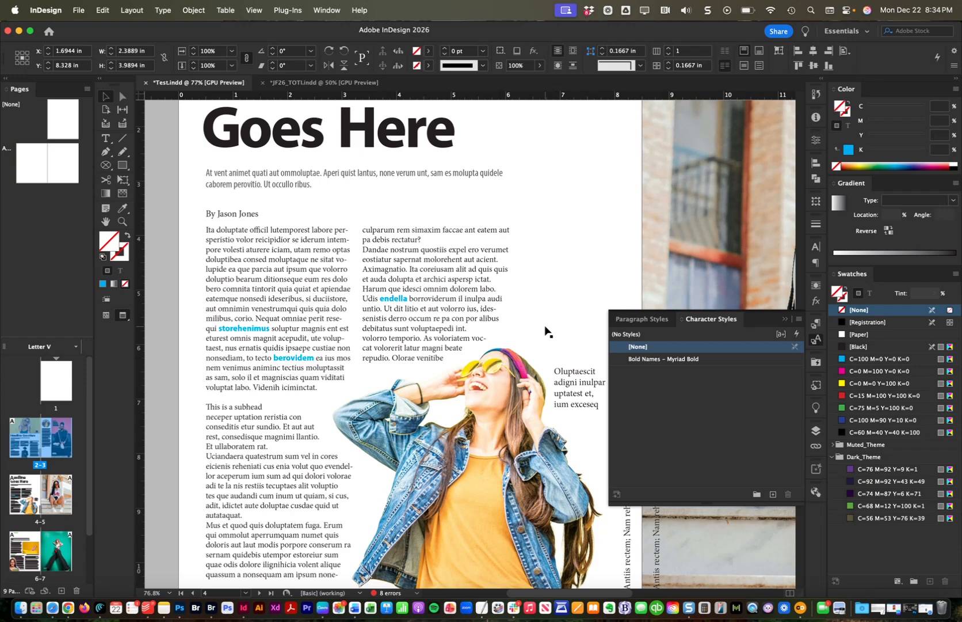
scroll(547, 331, "down", 1)
scroll(547, 331, "up", 1)
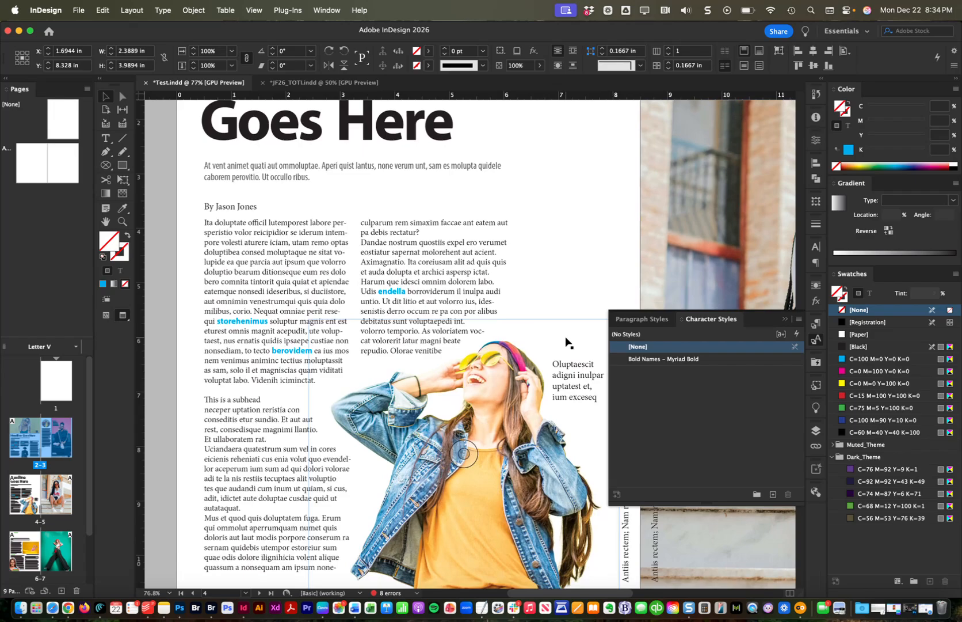
Return to the page 2 article and review its headline, deck, byline and styled body text
scroll(566, 342, "up", 10)
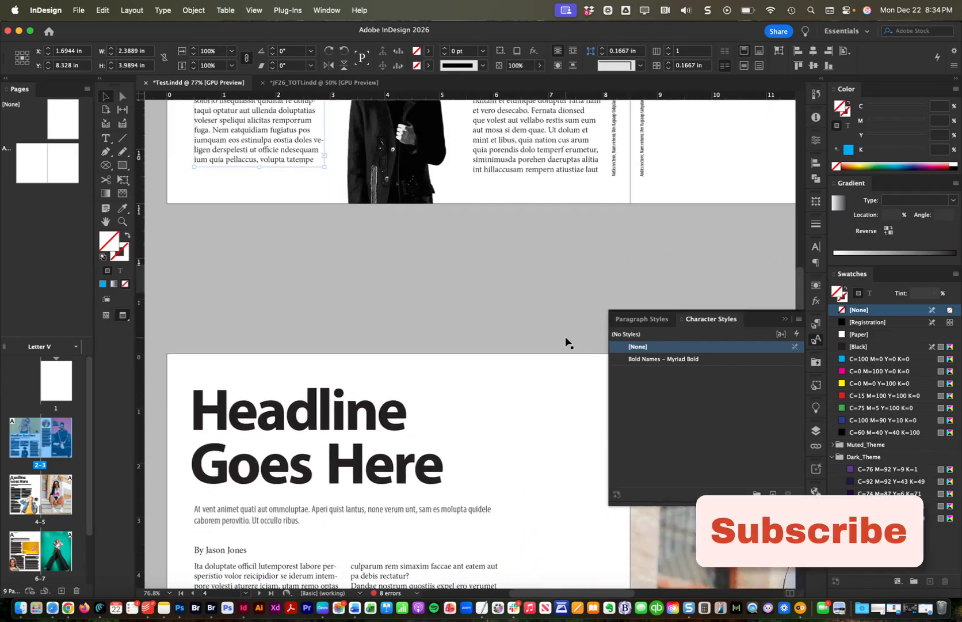
scroll(566, 341, "up", 2)
scroll(567, 342, "up", 4)
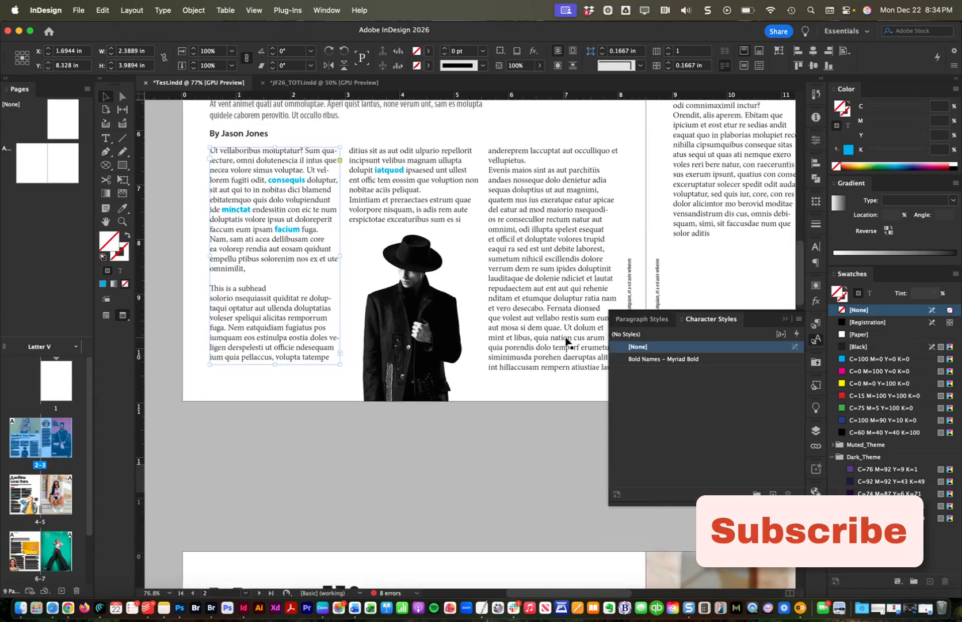
scroll(567, 343, "up", 7)
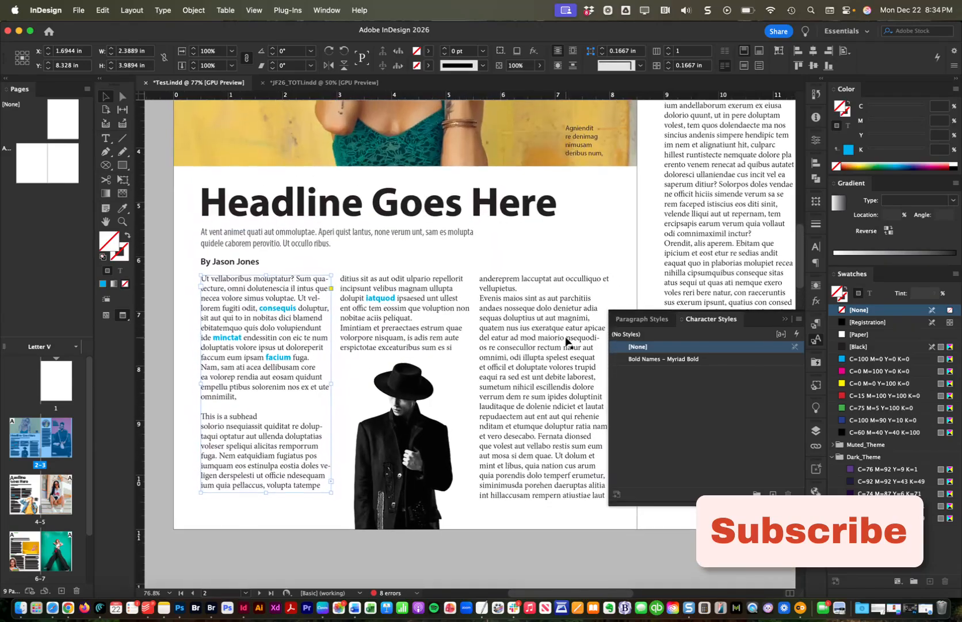
scroll(567, 342, "up", 3)
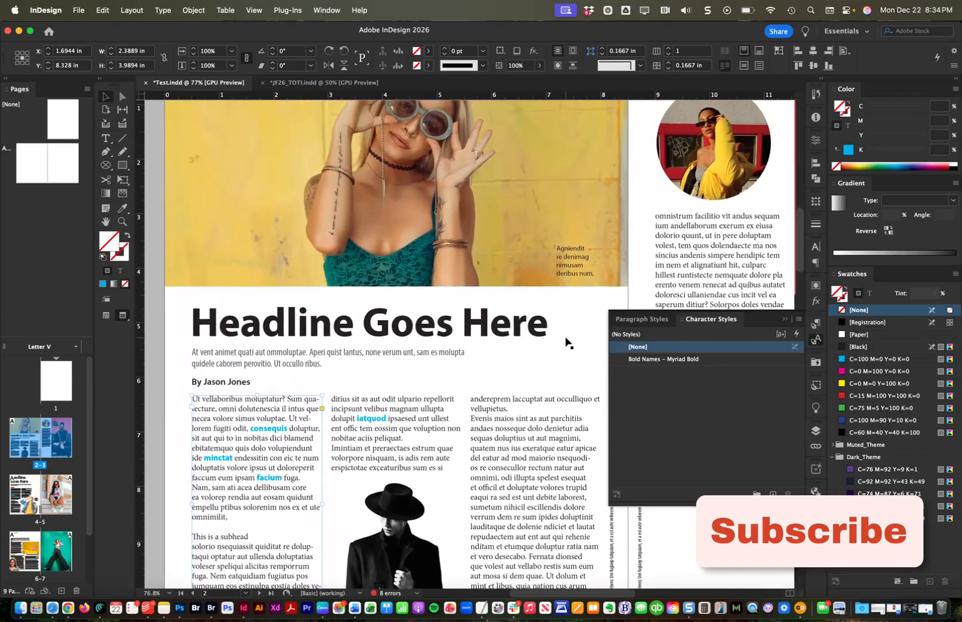
scroll(567, 343, "up", 1)
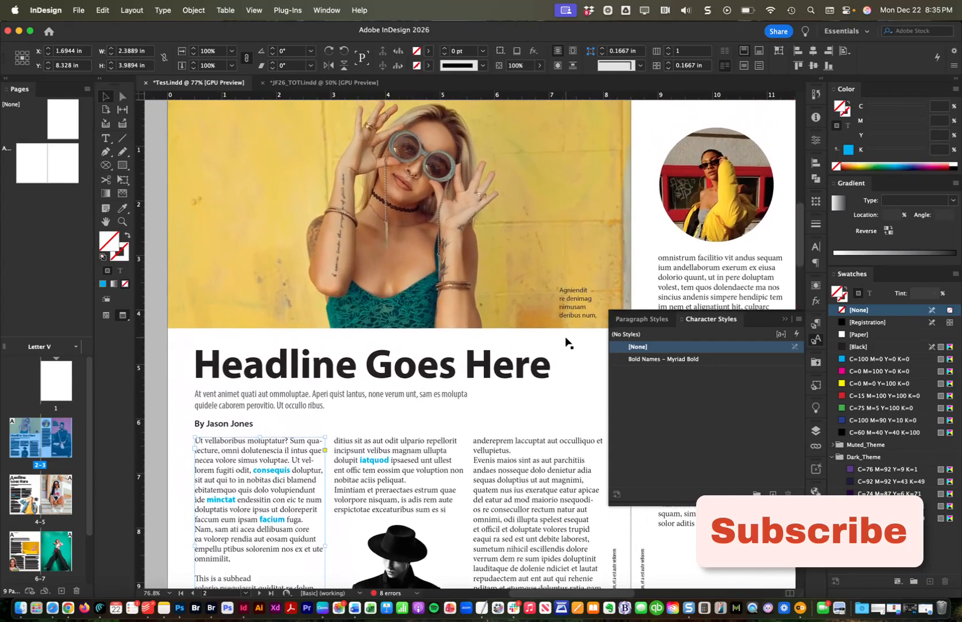